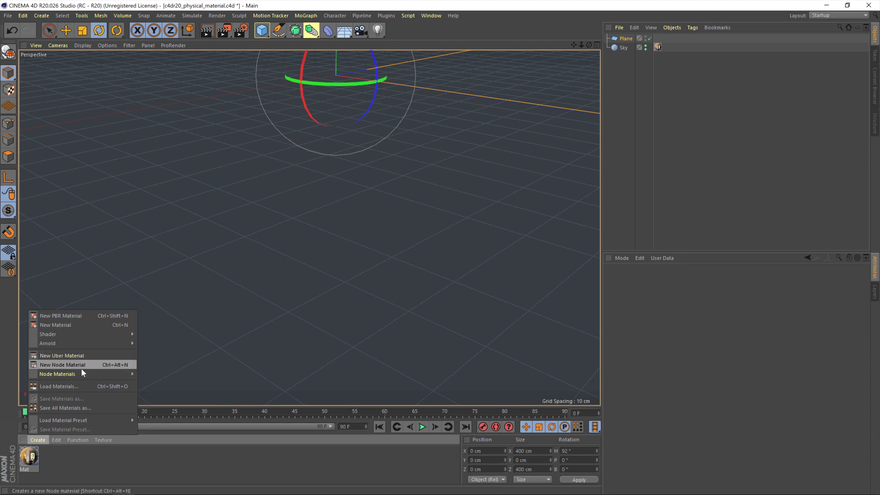
Create a new node material and name it WoodFlooring044
{"action": "left_click", "coordinate": [64, 365]}
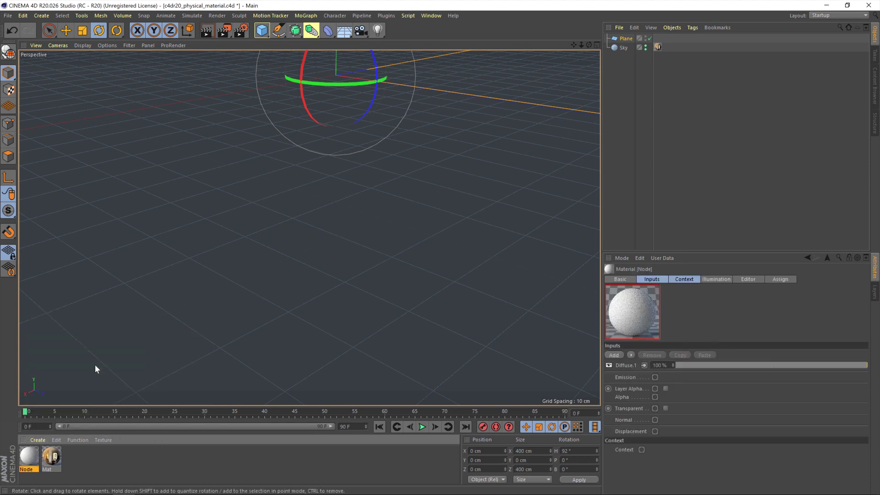
{"action": "left_click", "coordinate": [624, 281]}
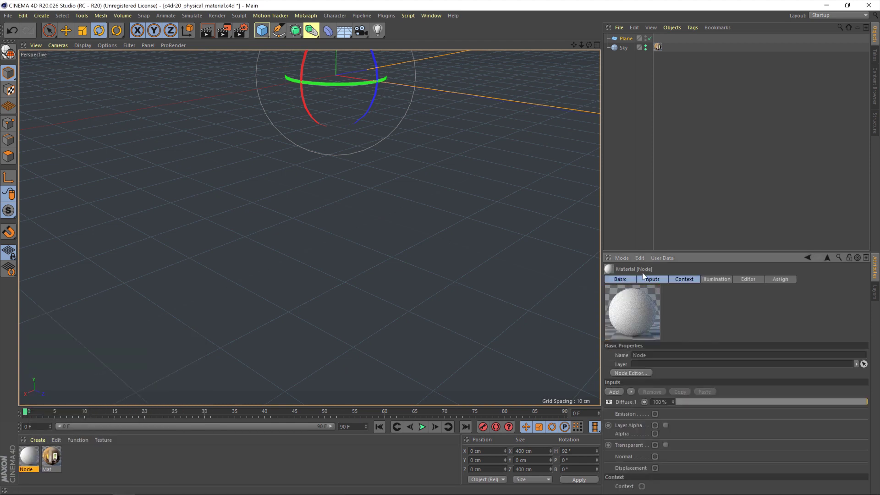
{"action": "double_click", "coordinate": [639, 356]}
{"action": "type", "text": "WoodF"}
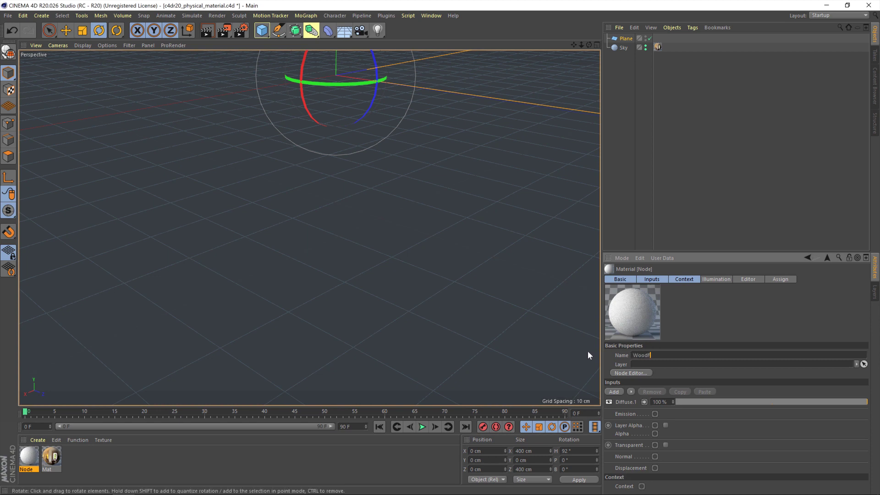
{"action": "type", "text": "looring044"}
{"action": "key", "text": "Return"}
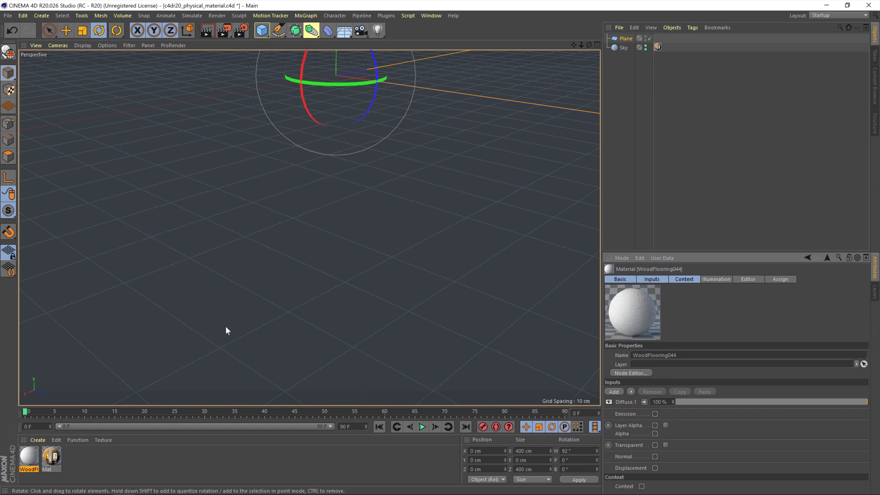
Open the WoodFlooring044 material in a maximized Node Editor and delete its default Diffuse and Material nodes
{"action": "left_click", "coordinate": [29, 457]}
{"action": "double_click", "coordinate": [28, 457]}
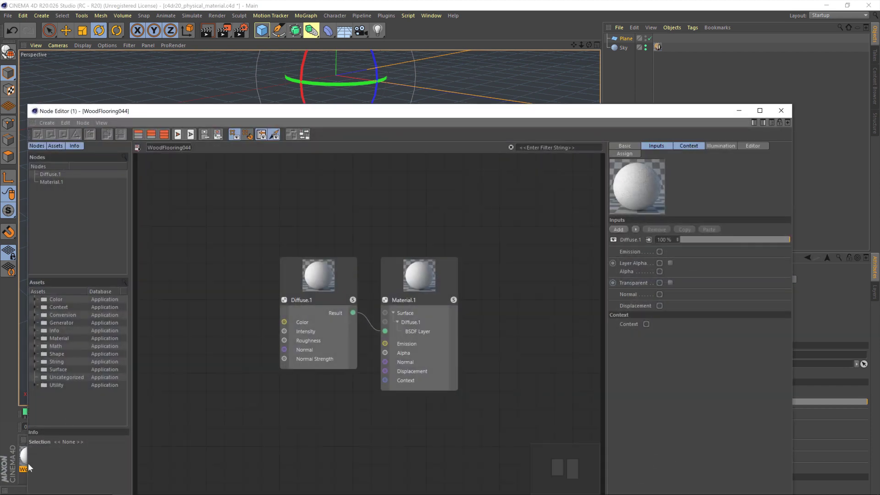
{"action": "left_click", "coordinate": [760, 111]}
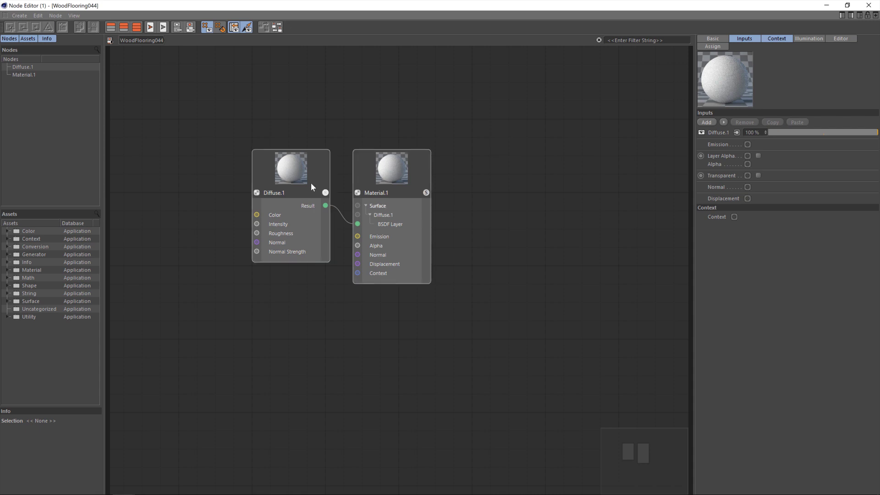
{"action": "left_click_drag", "start_coordinate": [313, 172], "coordinate": [279, 154]}
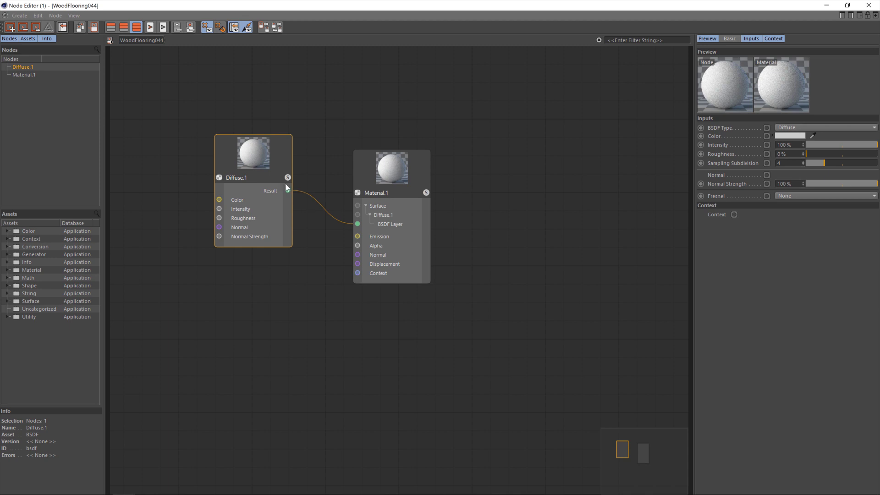
{"action": "left_click_drag", "start_coordinate": [187, 117], "coordinate": [471, 365]}
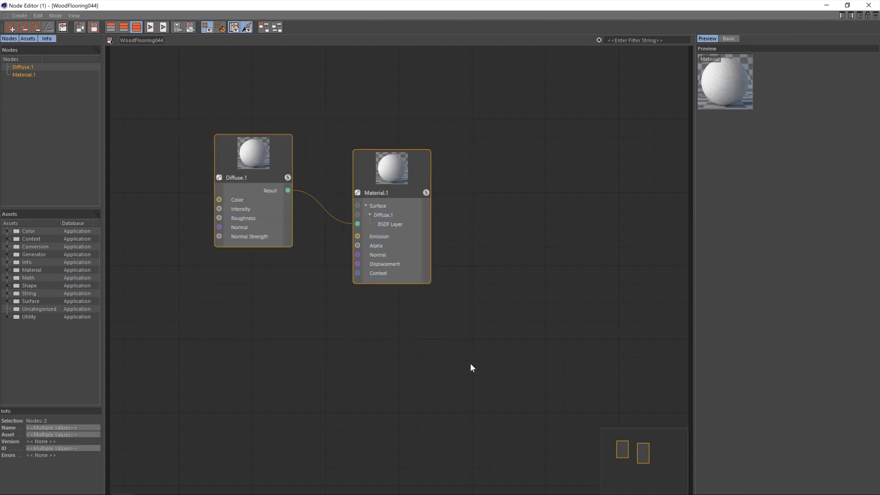
{"action": "key", "text": "Delete"}
Add an Uber Material node to the empty graph and rename it WoodFlooring044_UBER
{"action": "left_click", "coordinate": [29, 215]}
{"action": "type", "text": "uber"}
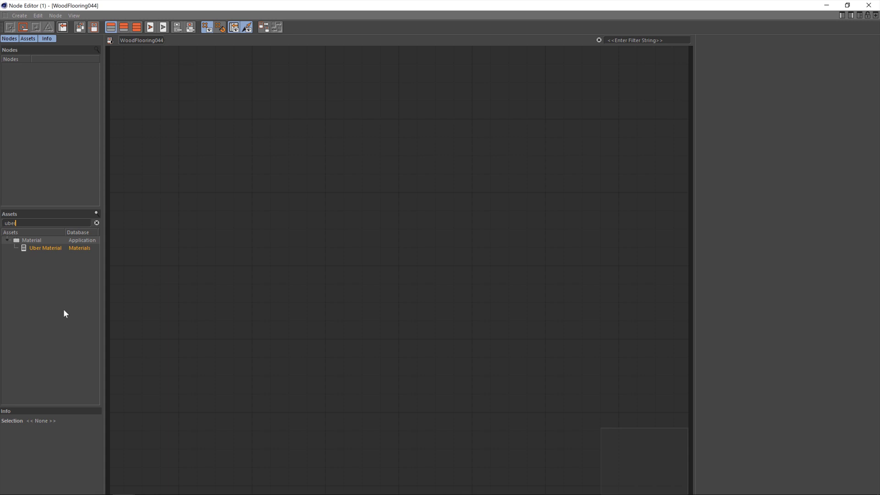
{"action": "left_click_drag", "start_coordinate": [29, 248], "coordinate": [545, 234]}
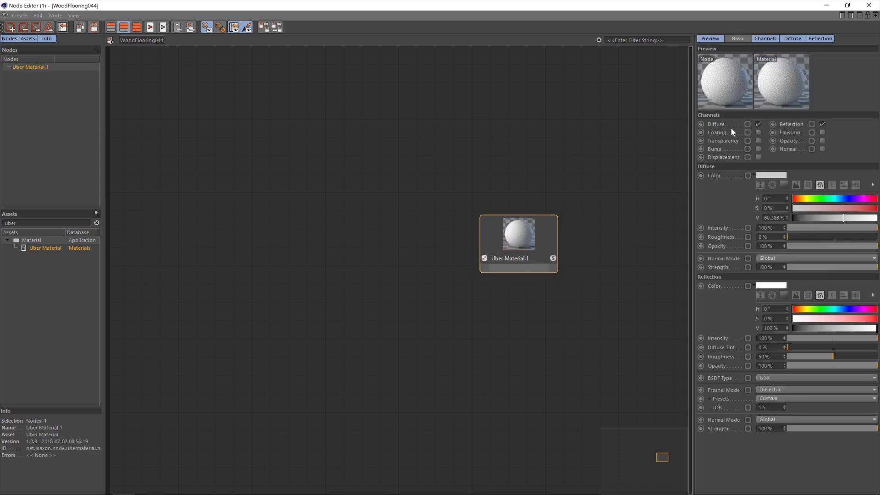
{"action": "left_click", "coordinate": [736, 39]}
{"action": "left_click_drag", "start_coordinate": [803, 125], "coordinate": [698, 128]}
{"action": "type", "text": "WoodFlooring"}
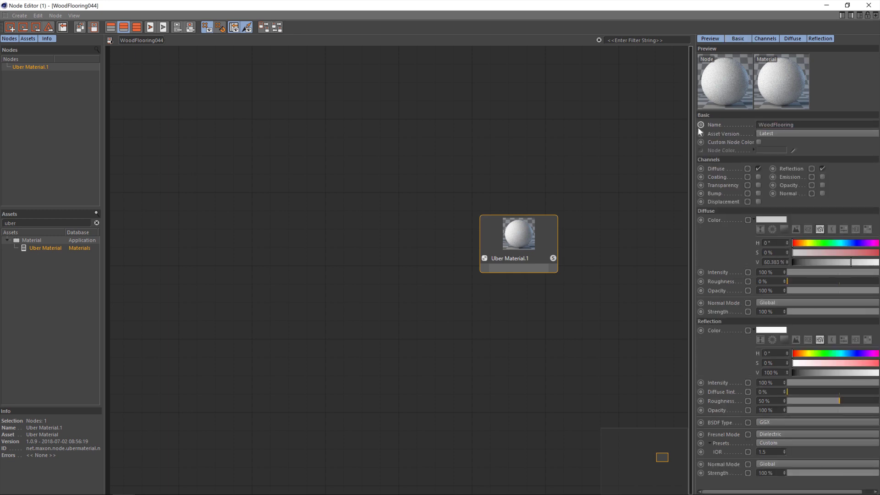
{"action": "type", "text": "044_UBER"}
{"action": "key", "text": "Return"}
Find the Image asset and add an Image node at the upper left of the graph, away from the Uber node
{"action": "left_click", "coordinate": [24, 224]}
{"action": "key", "text": "BackSpace"}
{"action": "key", "text": "BackSpace"}
{"action": "key", "text": "BackSpace"}
{"action": "key", "text": "BackSpace"}
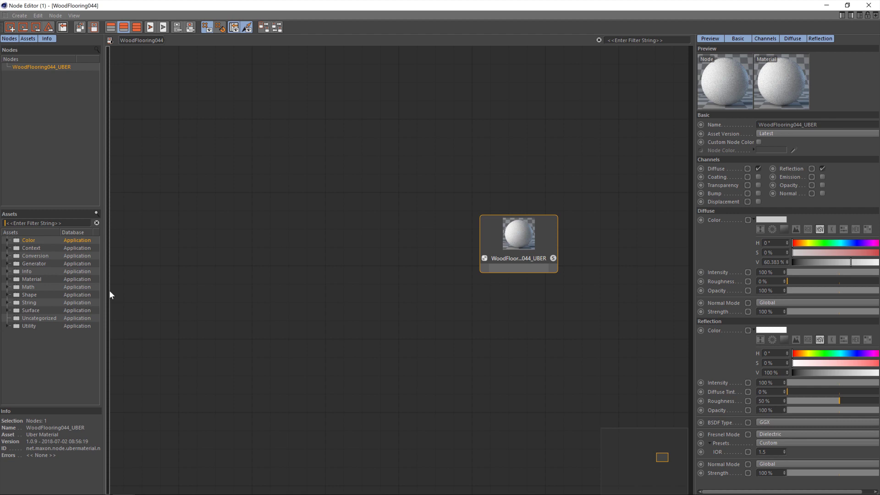
{"action": "type", "text": "image"}
{"action": "left_click_drag", "start_coordinate": [33, 264], "coordinate": [206, 94]}
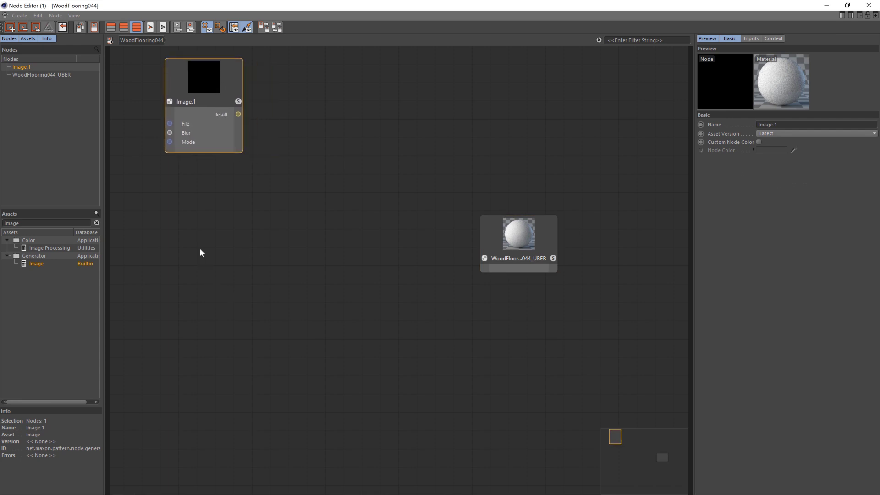
Duplicate the Image node four times and stack the copies in a column below the original
{"action": "key", "text": "ctrl+c"}
{"action": "key", "text": "ctrl+v"}
{"action": "left_click_drag", "start_coordinate": [405, 241], "coordinate": [214, 178]}
{"action": "key", "text": "ctrl+v"}
{"action": "left_click_drag", "start_coordinate": [381, 248], "coordinate": [233, 273]}
{"action": "key", "text": "ctrl+v"}
{"action": "left_click_drag", "start_coordinate": [428, 242], "coordinate": [234, 373]}
{"action": "key", "text": "ctrl+v"}
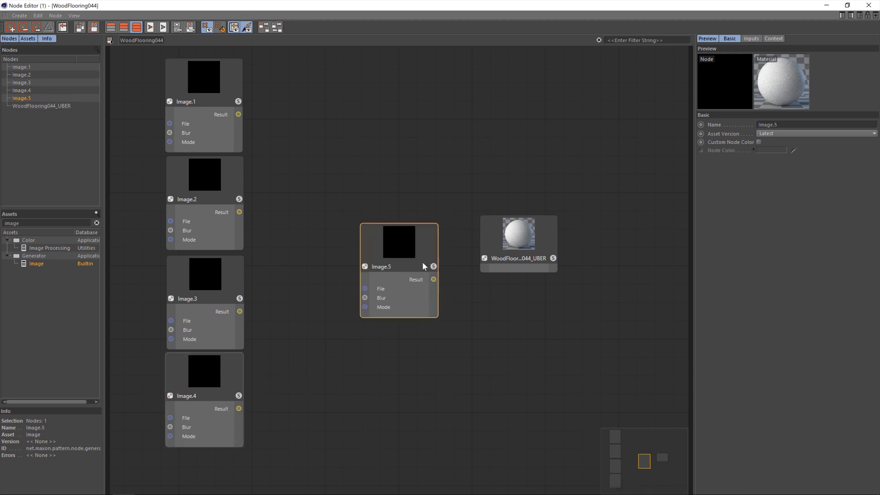
{"action": "left_click_drag", "start_coordinate": [419, 257], "coordinate": [225, 479]}
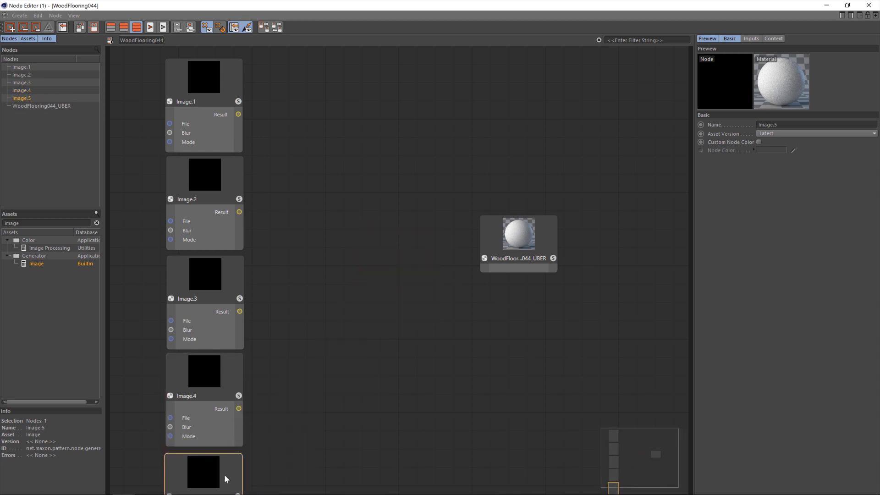
{"action": "left_click", "coordinate": [235, 72]}
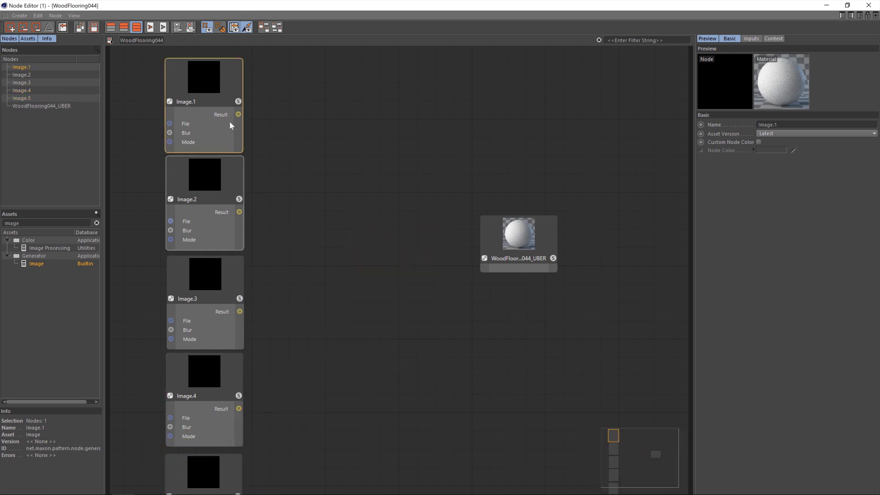
{"action": "double_click", "coordinate": [190, 98]}
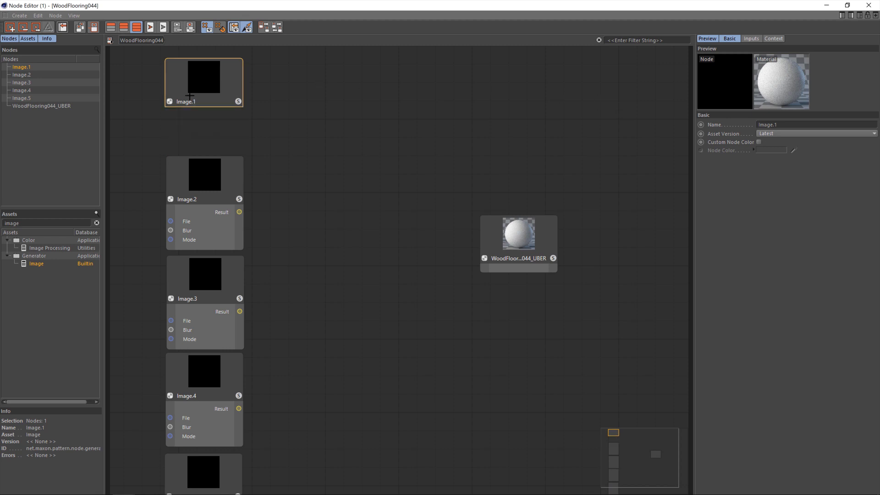
{"action": "double_click", "coordinate": [180, 103]}
{"action": "left_click", "coordinate": [172, 101]}
{"action": "double_click", "coordinate": [172, 101]}
{"action": "double_click", "coordinate": [172, 101]}
{"action": "double_click", "coordinate": [215, 100]}
{"action": "double_click", "coordinate": [214, 100]}
{"action": "double_click", "coordinate": [193, 101]}
{"action": "double_click", "coordinate": [172, 101]}
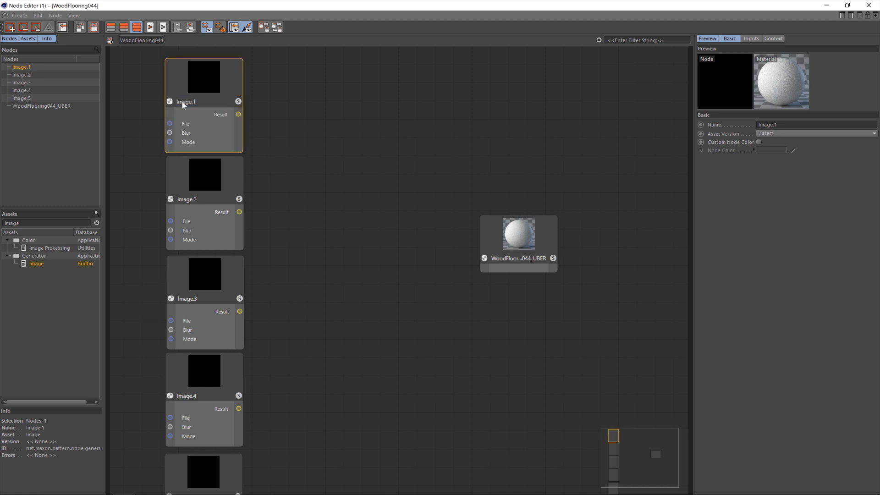
Load WoodFlooring044_COL_4K from the Poliigon WoodFlooring044 4K folder into the first Image node, without copying it to the project location
{"action": "left_click", "coordinate": [754, 38], "text": "shift"}
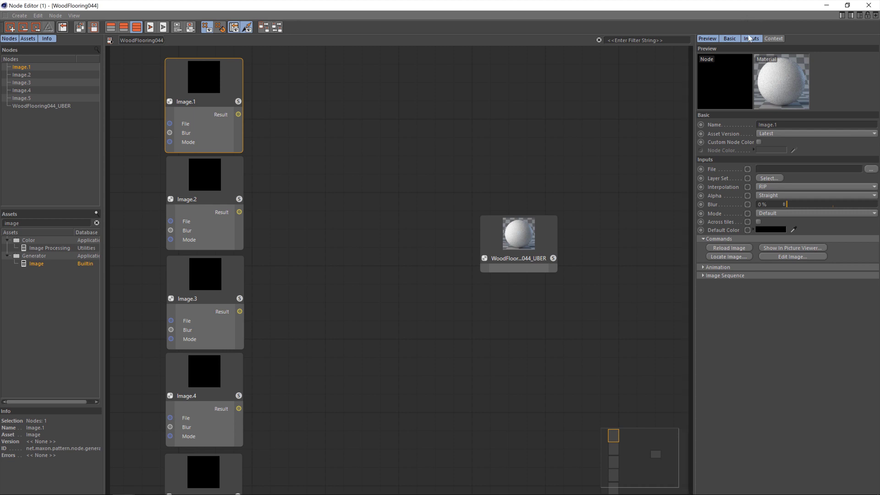
{"action": "left_click", "coordinate": [775, 170]}
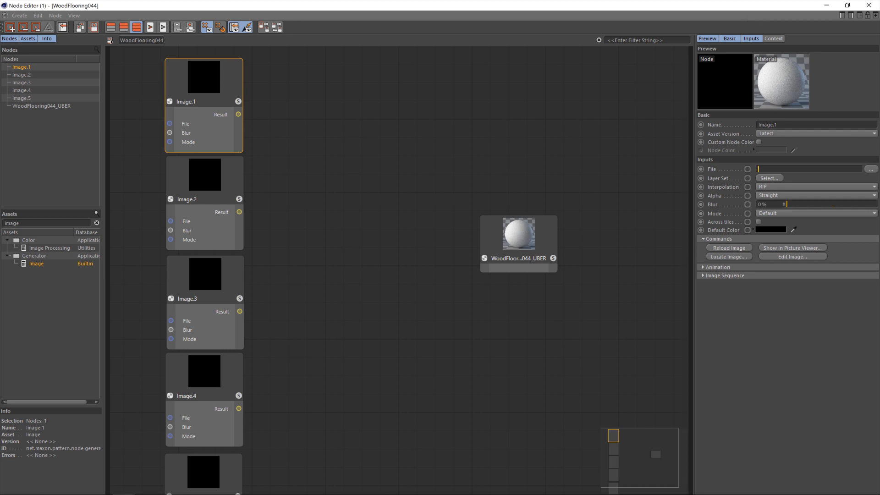
{"action": "left_click", "coordinate": [871, 170]}
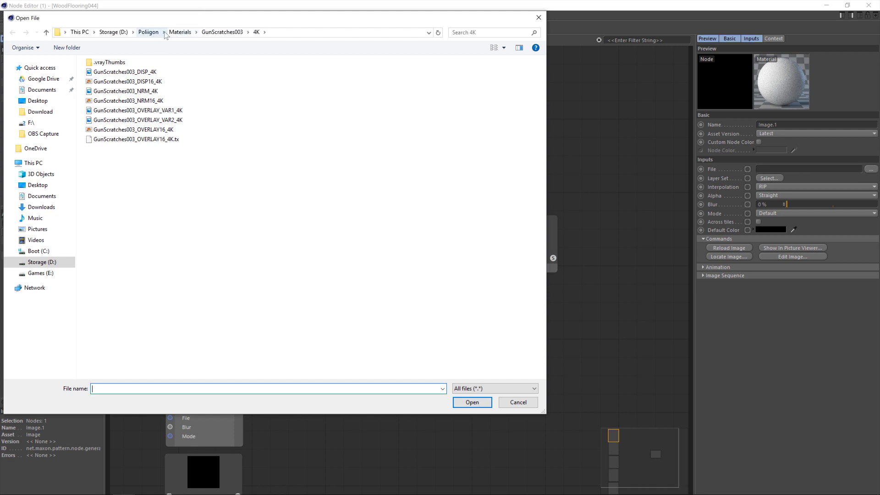
{"action": "left_click", "coordinate": [179, 32]}
{"action": "scroll", "coordinate": [155, 261], "scroll_direction": "down", "scroll_amount": 9}
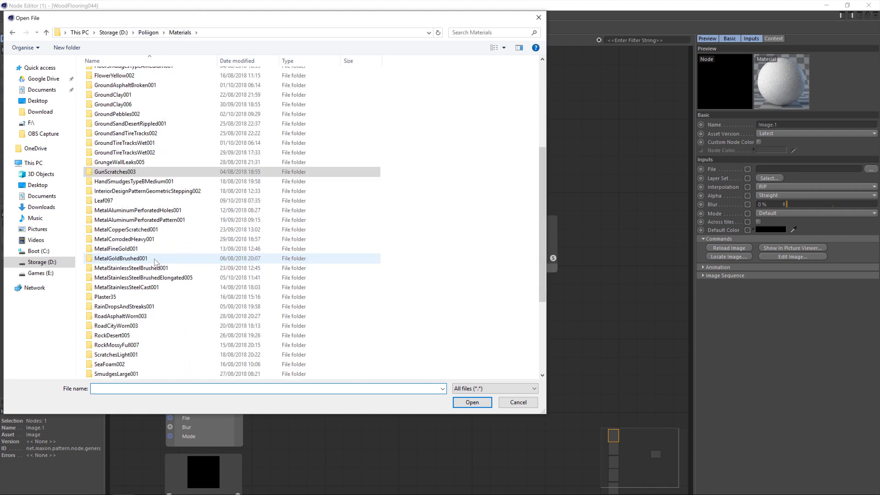
{"action": "double_click", "coordinate": [139, 347]}
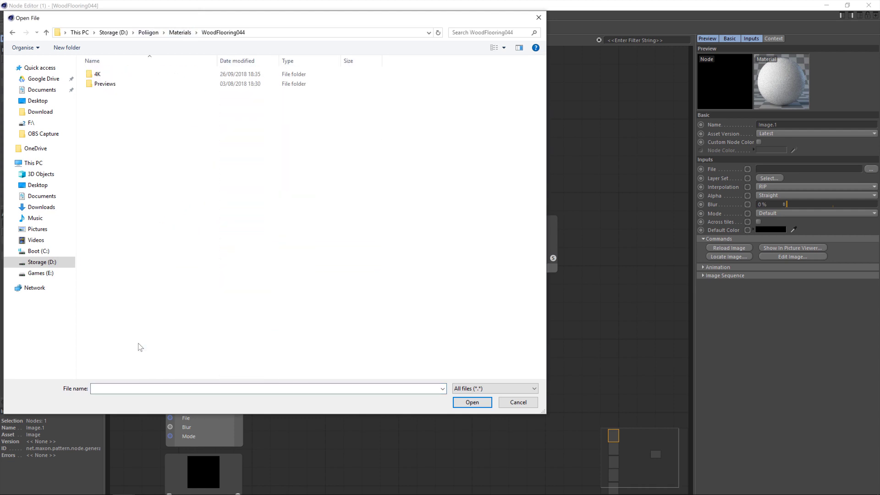
{"action": "double_click", "coordinate": [123, 75]}
{"action": "left_click_drag", "start_coordinate": [201, 19], "coordinate": [383, 47]}
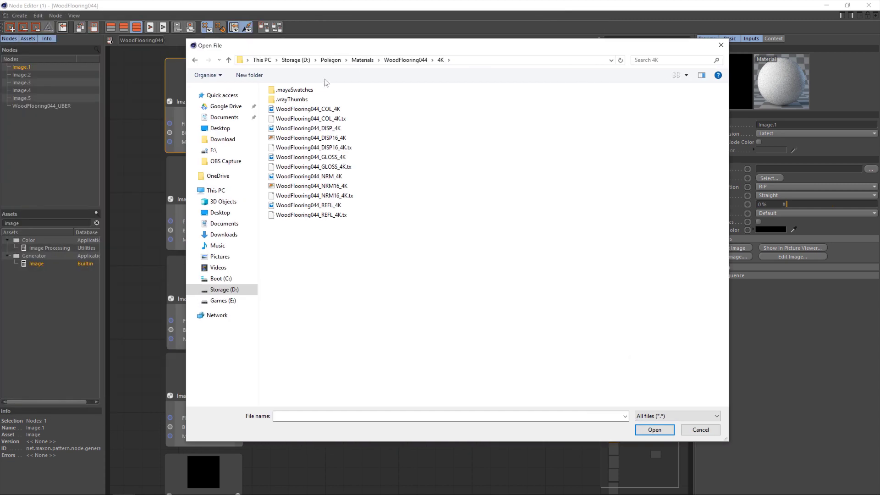
{"action": "left_click", "coordinate": [330, 109]}
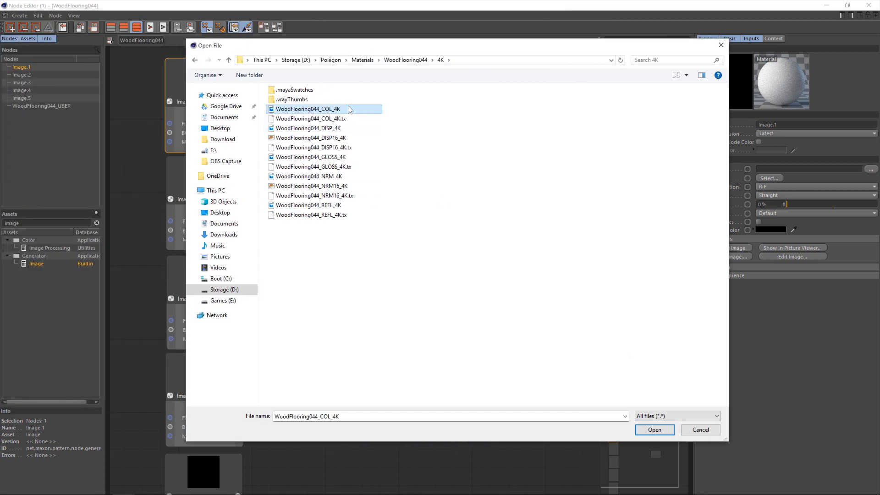
{"action": "left_click", "coordinate": [655, 430]}
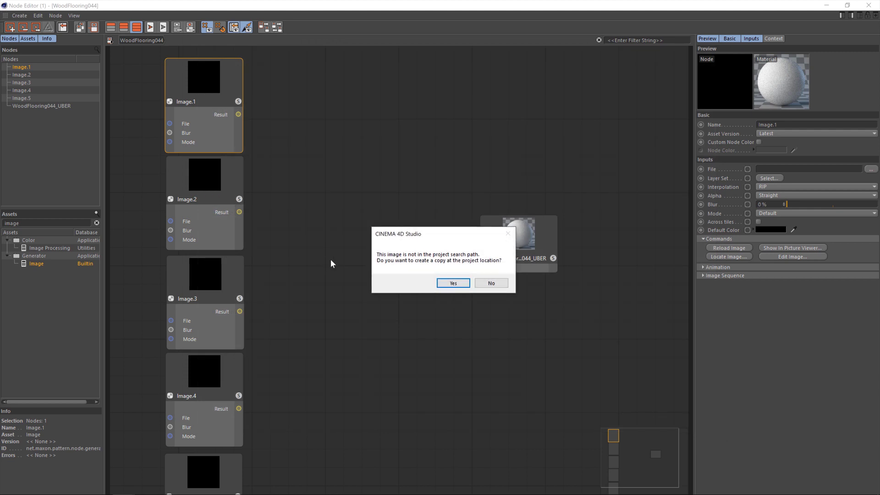
{"action": "left_click", "coordinate": [491, 284]}
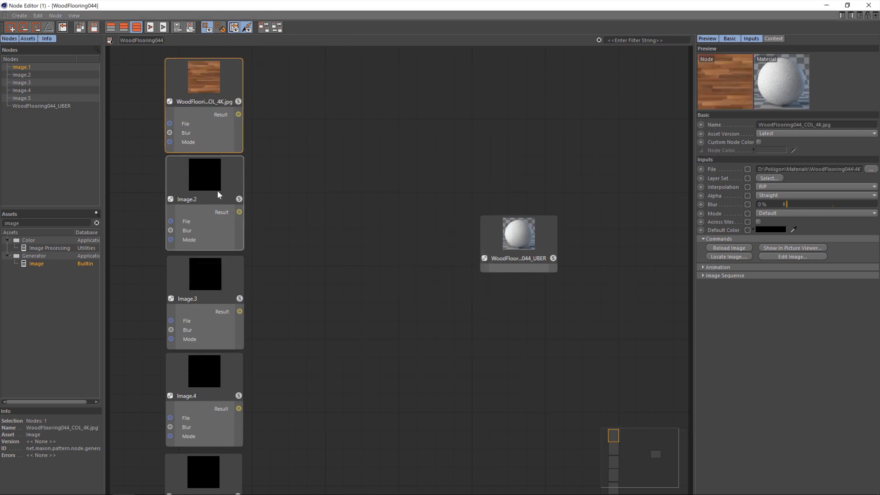
Load WoodFlooring044_REFL_4K as the file of the second Image node
{"action": "left_click", "coordinate": [231, 180]}
{"action": "left_click", "coordinate": [870, 170]}
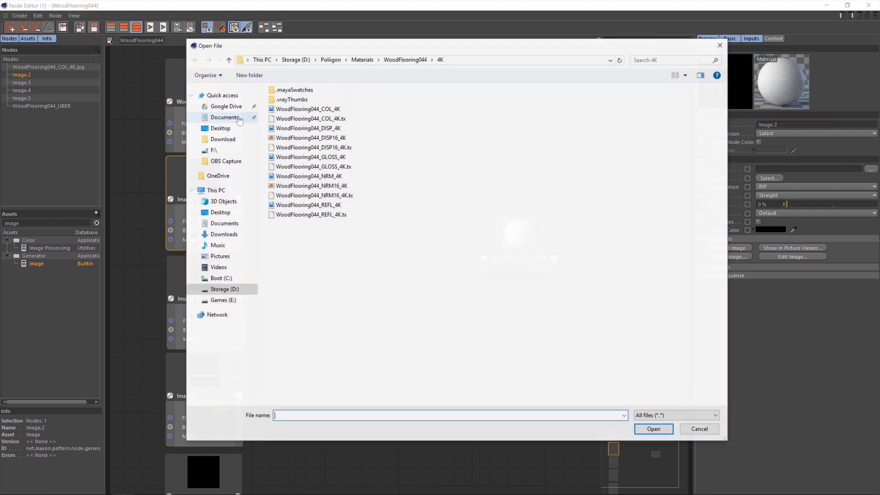
{"action": "left_click", "coordinate": [341, 205]}
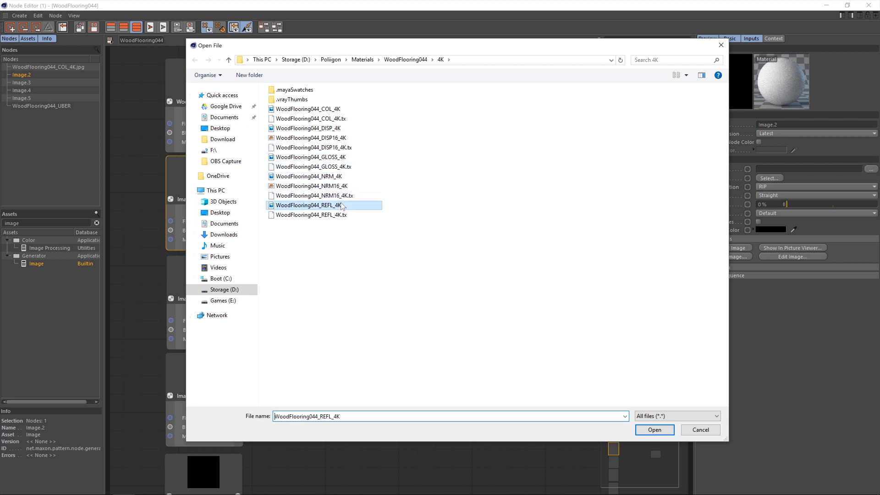
{"action": "left_click", "coordinate": [655, 429]}
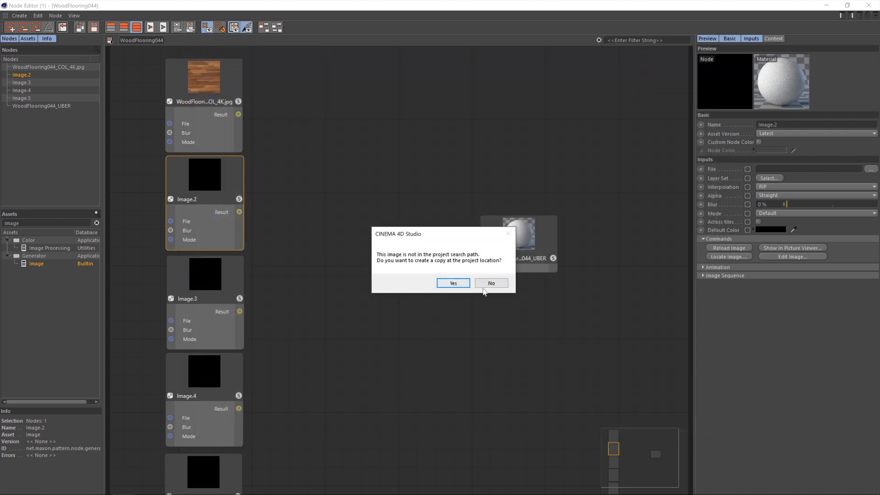
{"action": "left_click", "coordinate": [453, 283]}
Load WoodFlooring044_GLOSS_4K into the third Image node, without copying it to the project location
{"action": "left_click", "coordinate": [236, 276]}
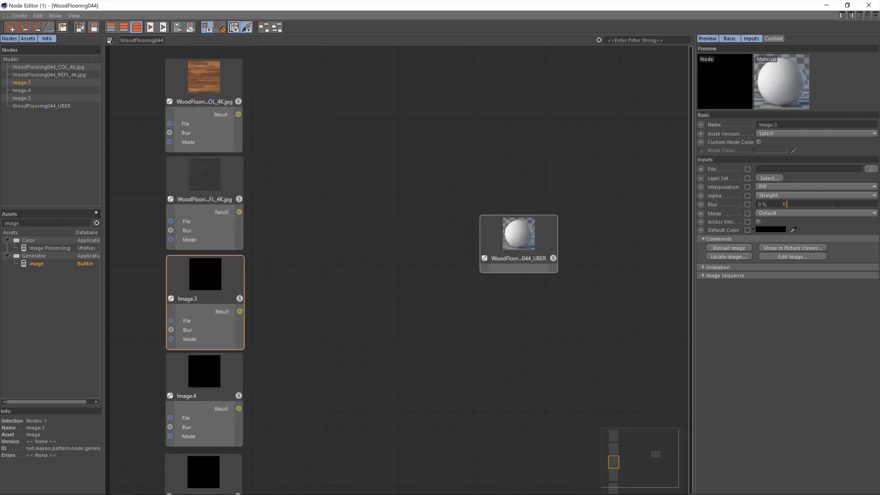
{"action": "left_click", "coordinate": [871, 169]}
{"action": "left_click", "coordinate": [345, 158]}
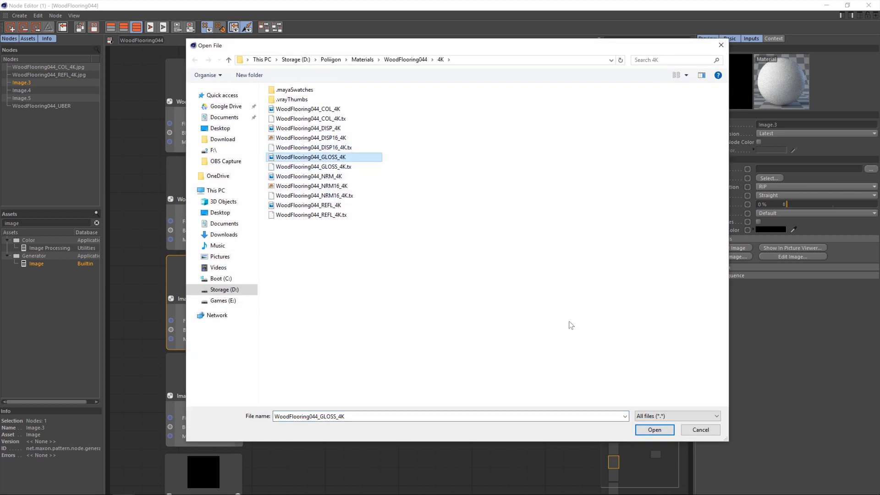
{"action": "left_click", "coordinate": [655, 430]}
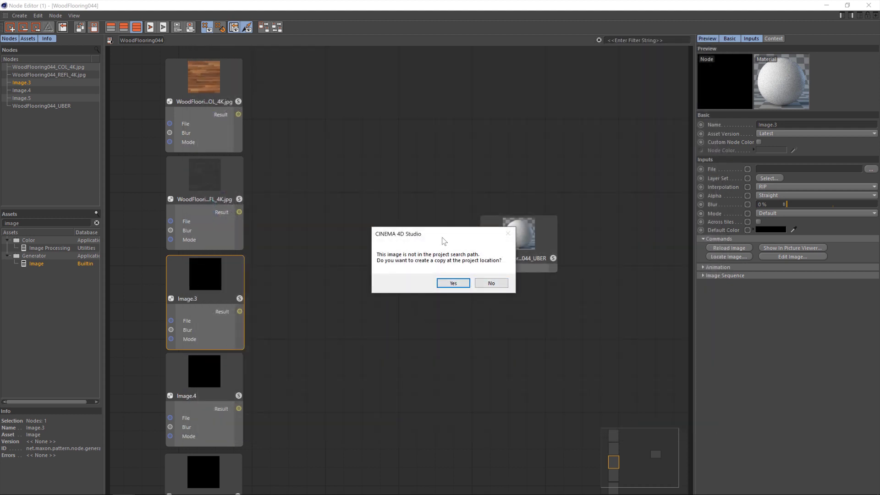
{"action": "left_click_drag", "start_coordinate": [400, 227], "coordinate": [387, 226]}
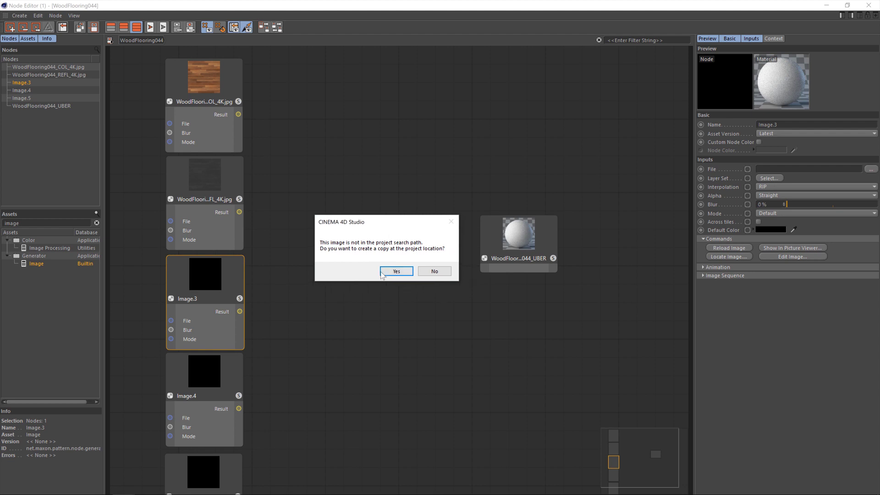
{"action": "left_click", "coordinate": [439, 271]}
Load WoodFlooring044_NRM16_4K into the fourth Image node, without copying it to the project location
{"action": "left_click", "coordinate": [219, 382]}
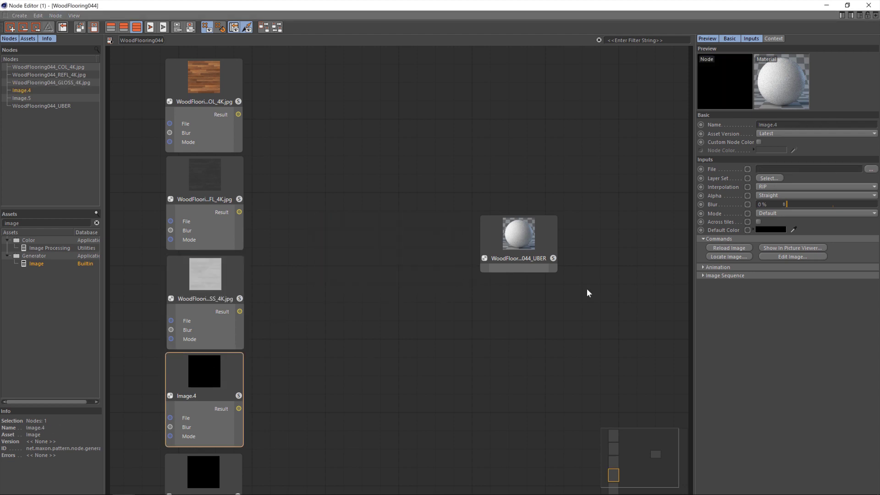
{"action": "left_click", "coordinate": [871, 169]}
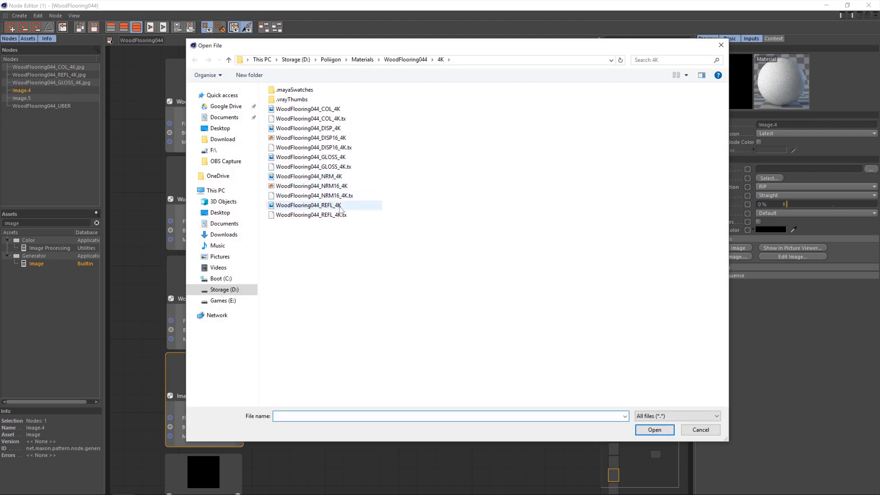
{"action": "left_click", "coordinate": [344, 177]}
{"action": "left_click", "coordinate": [345, 186]}
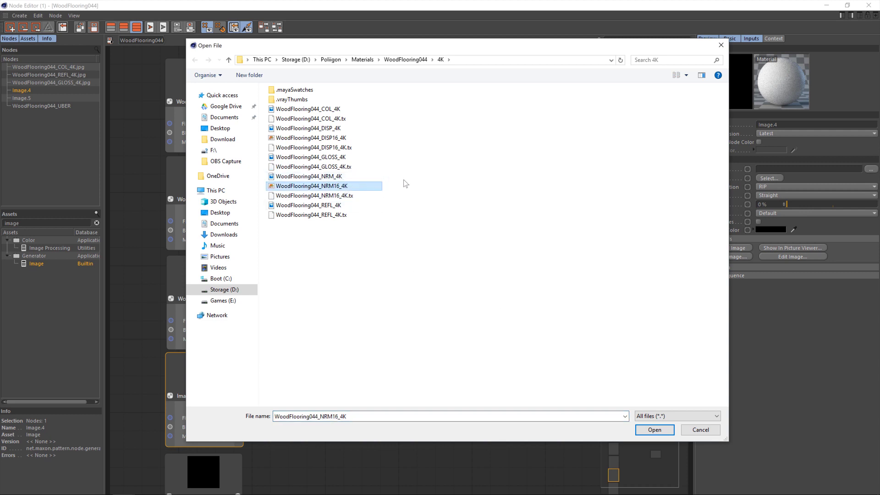
{"action": "left_click", "coordinate": [348, 177]}
{"action": "left_click", "coordinate": [350, 186]}
{"action": "left_click", "coordinate": [647, 430]}
{"action": "left_click", "coordinate": [491, 283]}
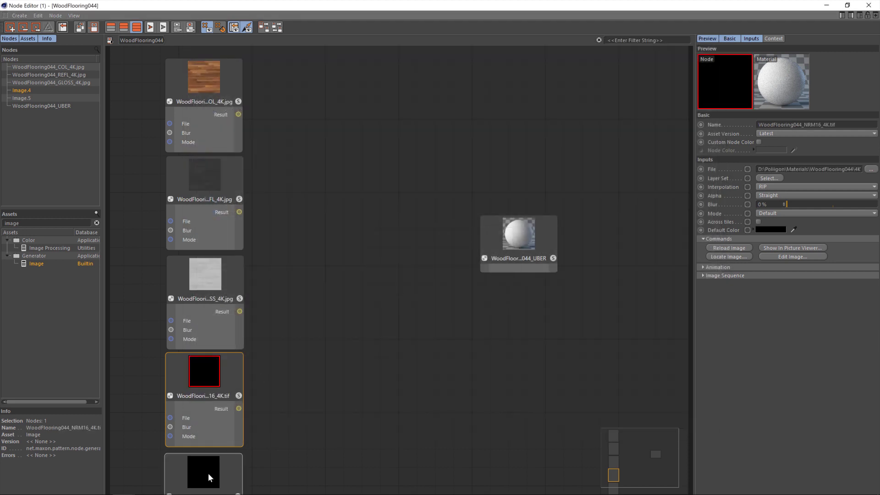
Load WoodFlooring044_DISP16_4K into the fifth Image node, without copying it to the project location
{"action": "left_click", "coordinate": [227, 471]}
{"action": "left_click", "coordinate": [871, 169]}
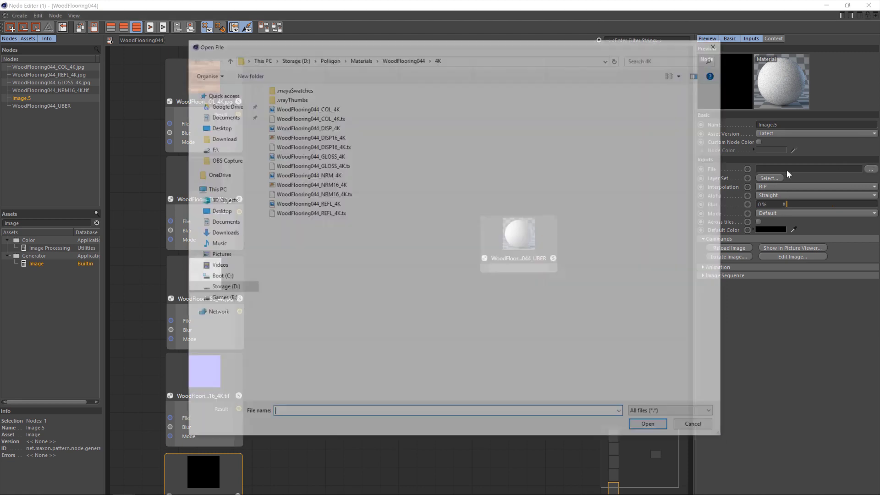
{"action": "left_click", "coordinate": [343, 138]}
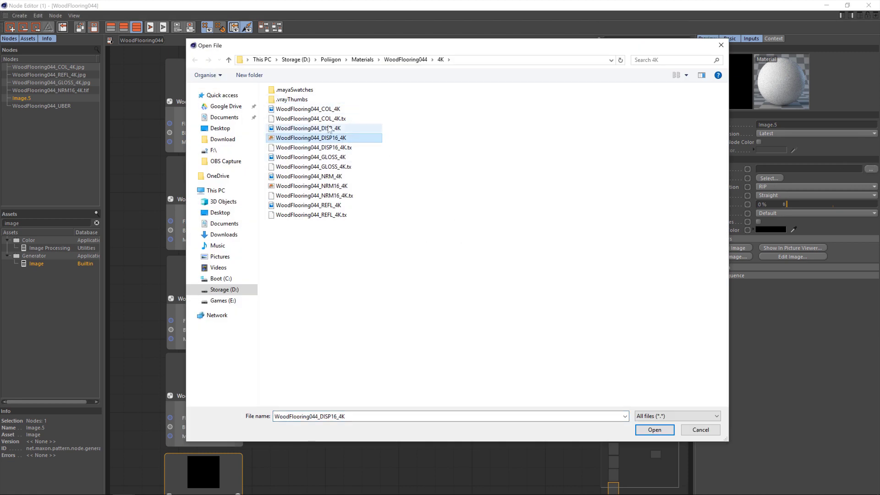
{"action": "left_click", "coordinate": [654, 429]}
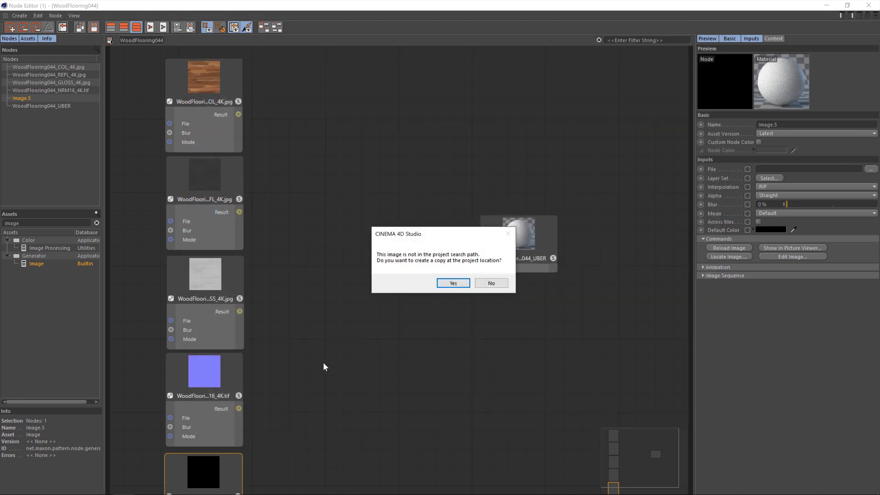
{"action": "left_click", "coordinate": [491, 281]}
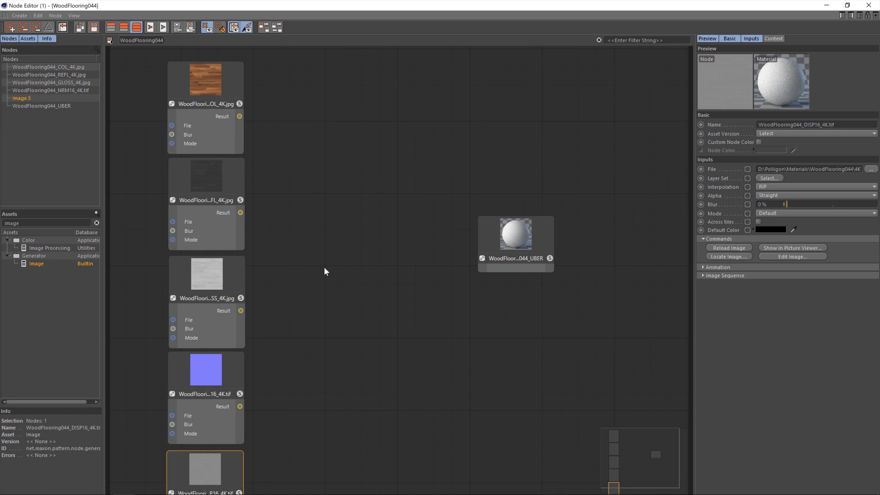
Set the Mode of the WoodFlooring044_GLOSS_4K Image node to Raw (Ignore Color Profile)
{"action": "left_click", "coordinate": [234, 87]}
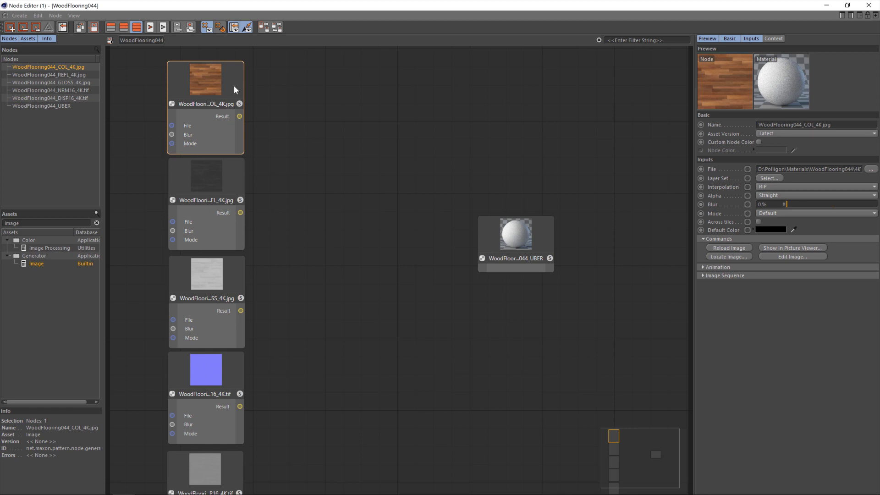
{"action": "left_click", "coordinate": [233, 167]}
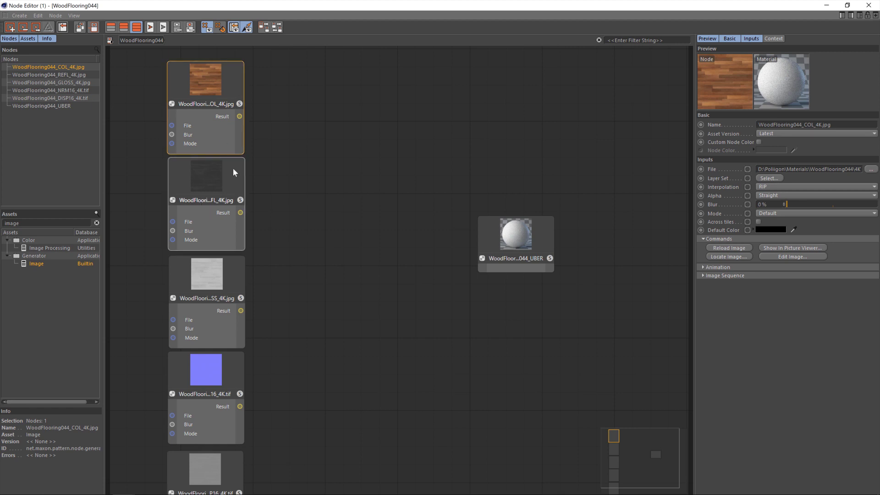
{"action": "left_click", "coordinate": [235, 280]}
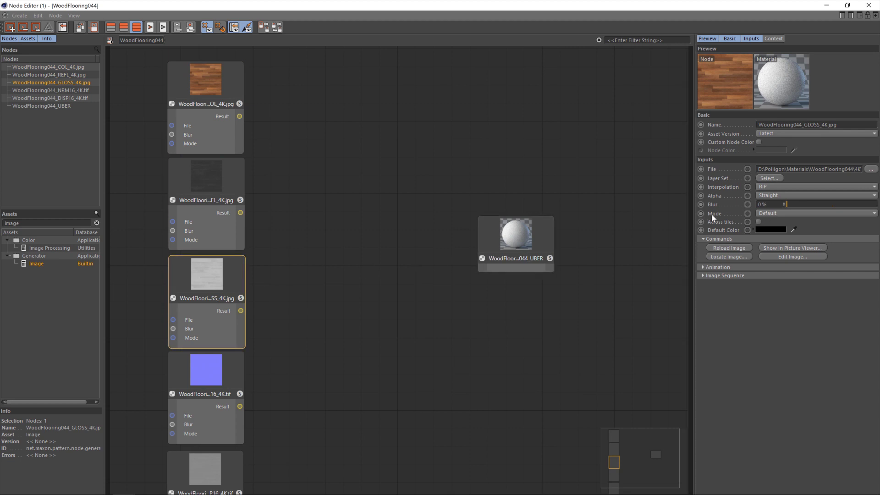
{"action": "left_click", "coordinate": [778, 212]}
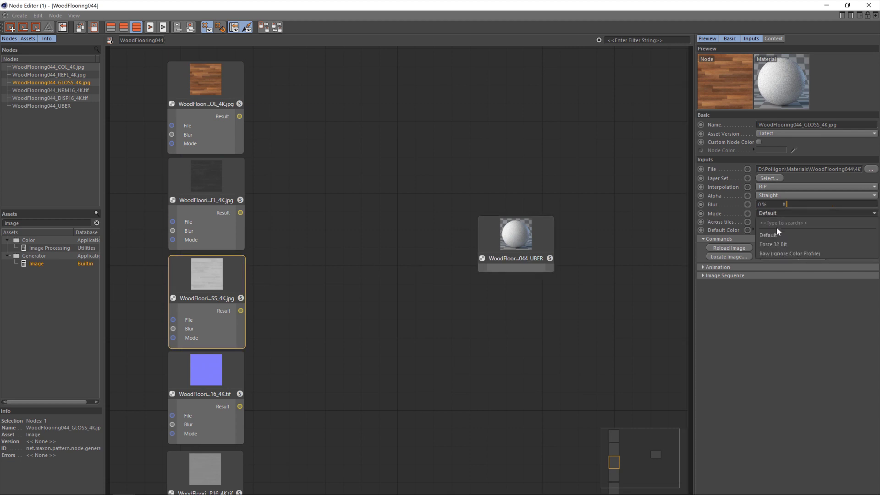
{"action": "left_click", "coordinate": [803, 254]}
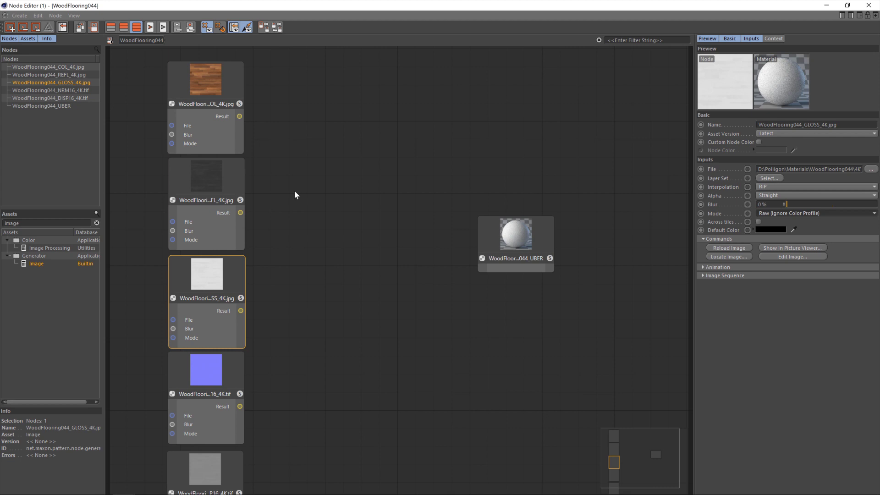
Set the Mode of the NRM16_4K and DISP16_4K Image nodes to Raw (Ignore Color Profile)
{"action": "left_click", "coordinate": [230, 379]}
{"action": "left_click", "coordinate": [229, 464]}
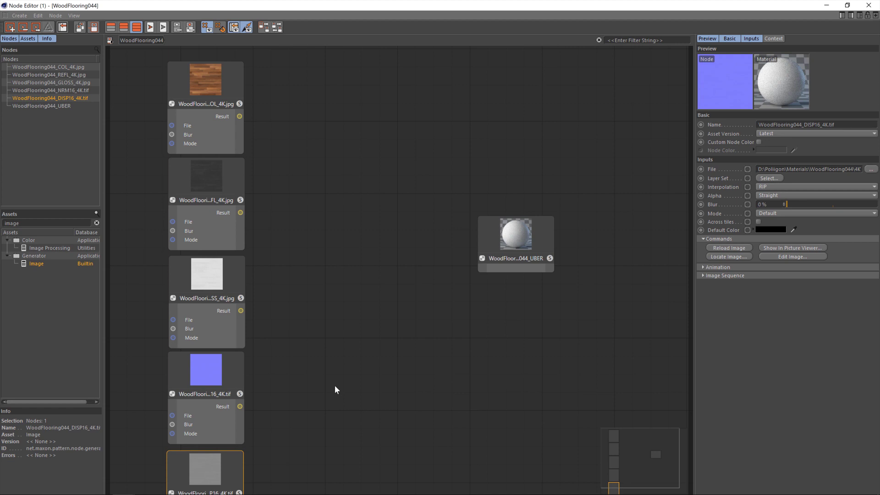
{"action": "left_click", "coordinate": [235, 279]}
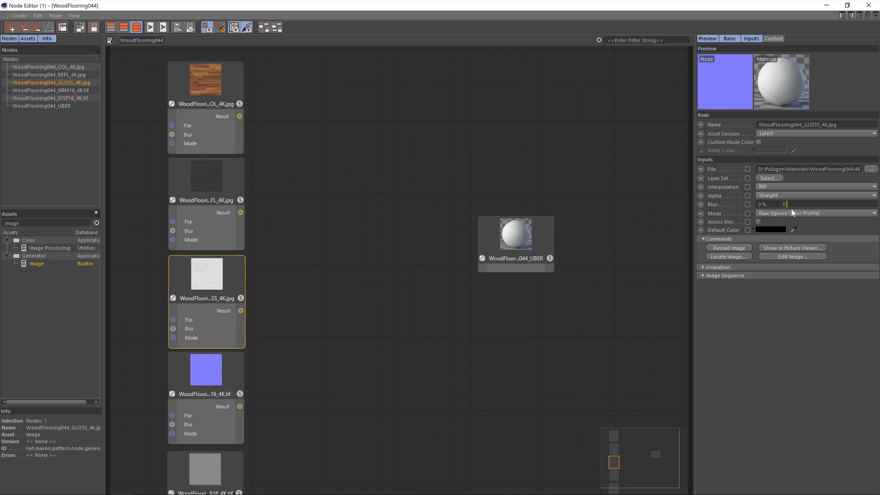
{"action": "left_click", "coordinate": [222, 383]}
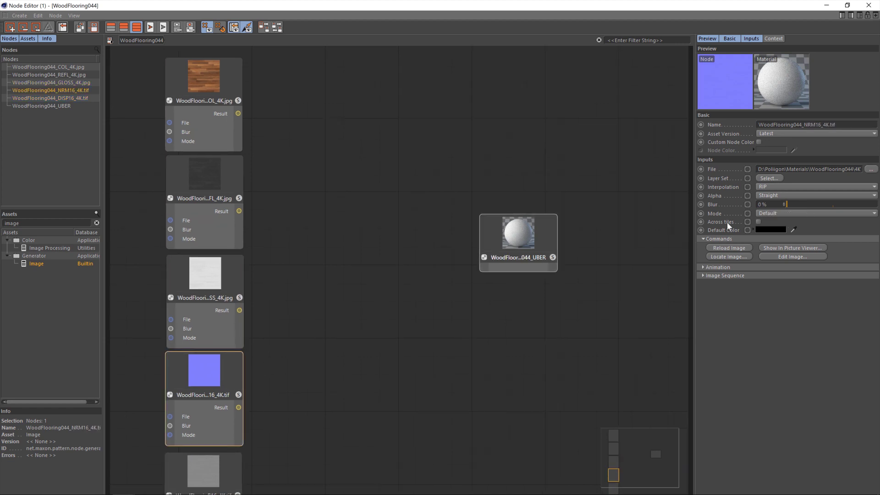
{"action": "left_click", "coordinate": [780, 214]}
{"action": "left_click", "coordinate": [763, 253]}
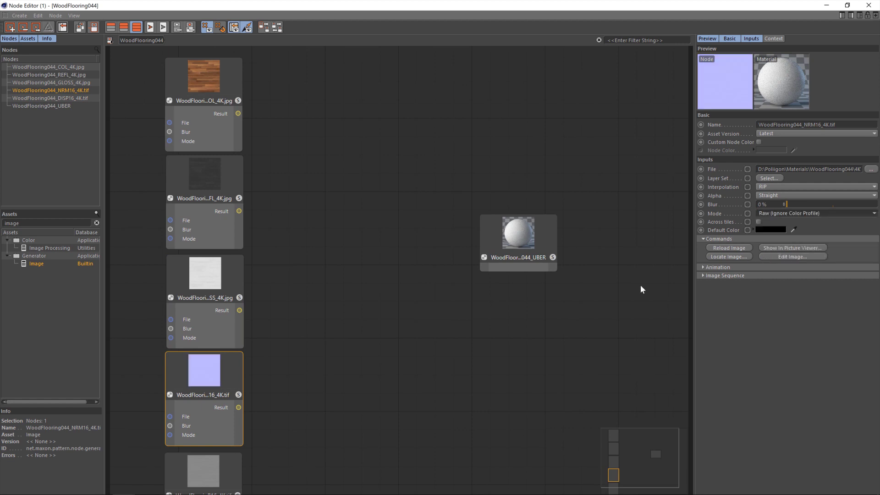
{"action": "left_click", "coordinate": [227, 457]}
{"action": "left_click", "coordinate": [781, 214]}
{"action": "left_click", "coordinate": [763, 253]}
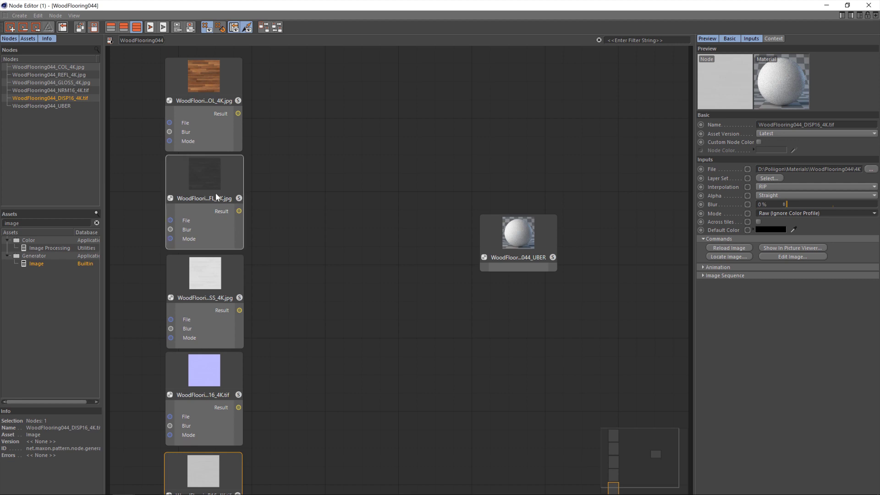
Search the assets for "inv" and place two Invert Color nodes beside the REFL_4K and GLOSS_4K Image nodes
{"action": "left_click_drag", "start_coordinate": [26, 224], "coordinate": [0, 224]}
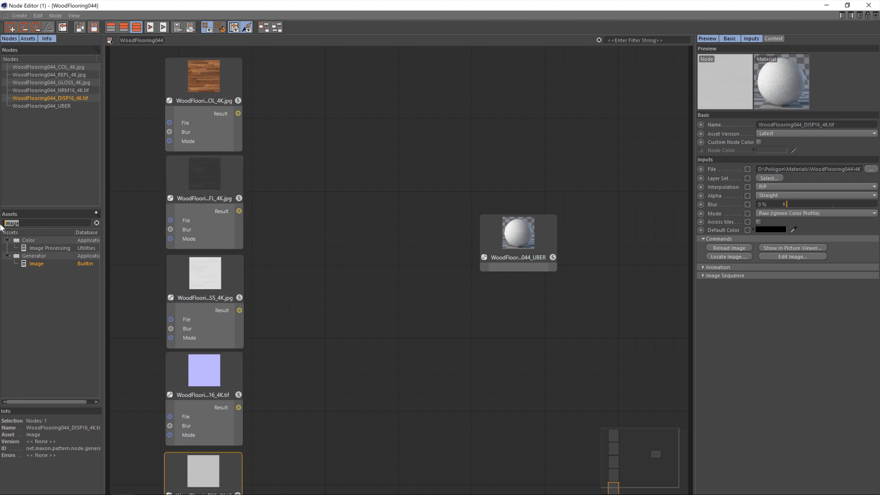
{"action": "type", "text": "inv"}
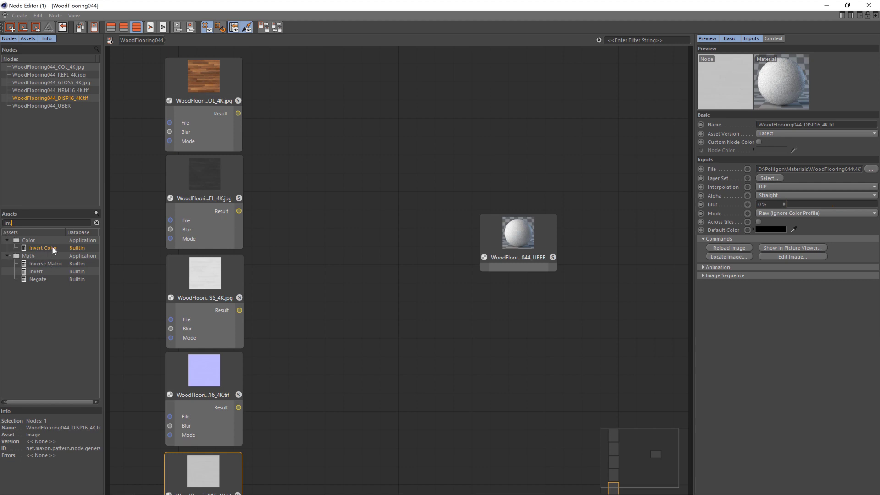
{"action": "left_click_drag", "start_coordinate": [43, 248], "coordinate": [334, 174]}
{"action": "key", "text": "ctrl+v"}
{"action": "left_click_drag", "start_coordinate": [416, 244], "coordinate": [340, 275]}
{"action": "left_click", "coordinate": [308, 254]}
Connect the REFL_4K and GLOSS_4K results each to the Color input of its neighbouring Invert Color node and align the second one
{"action": "left_click_drag", "start_coordinate": [238, 211], "coordinate": [281, 218]}
{"action": "left_click_drag", "start_coordinate": [239, 310], "coordinate": [276, 330]}
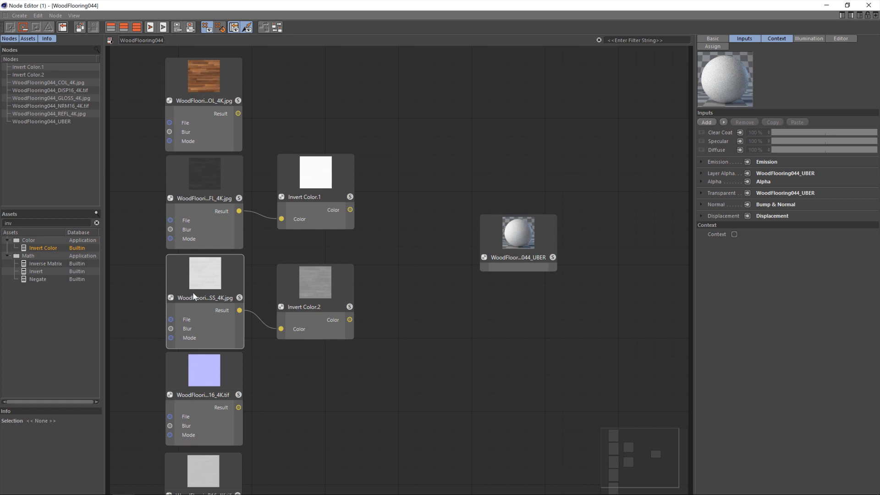
{"action": "left_click_drag", "start_coordinate": [347, 288], "coordinate": [344, 281]}
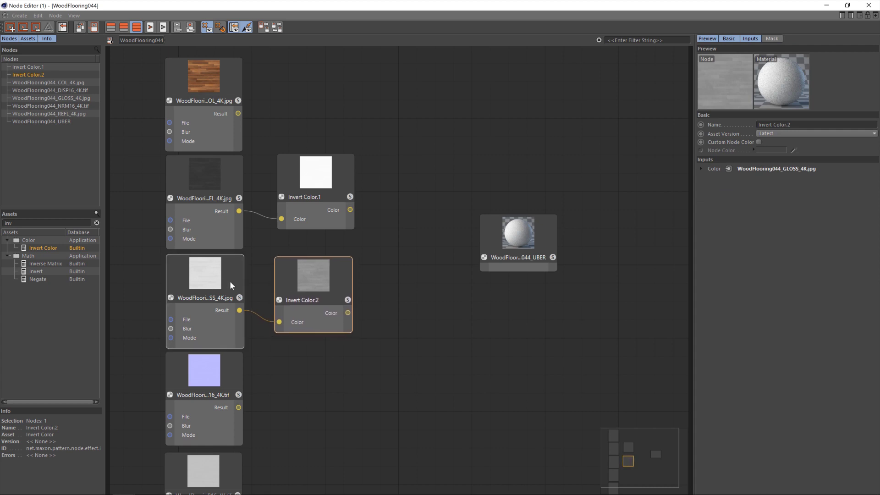
Rename the Invert Color node fed by the GLOSS_4K map as GLOSS 2 ROUGHNESS
{"action": "left_click_drag", "start_coordinate": [796, 125], "coordinate": [712, 127]}
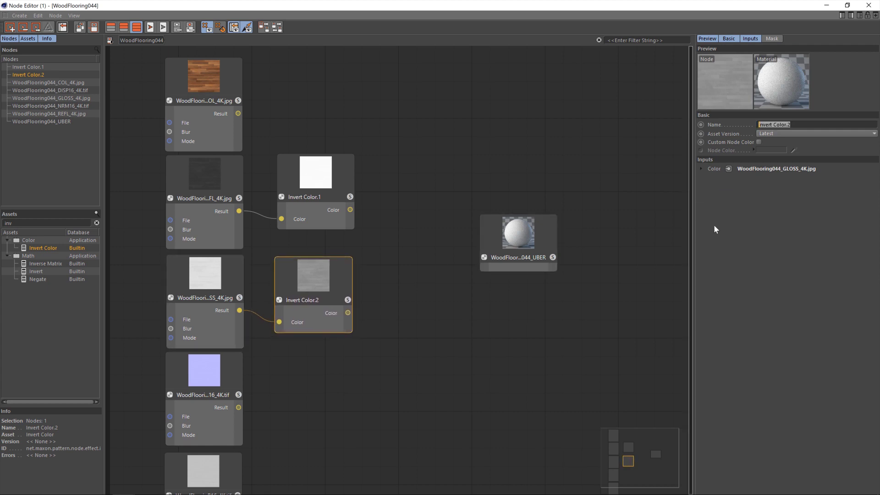
{"action": "type", "text": "GLOSS 2 ROUGHNE"}
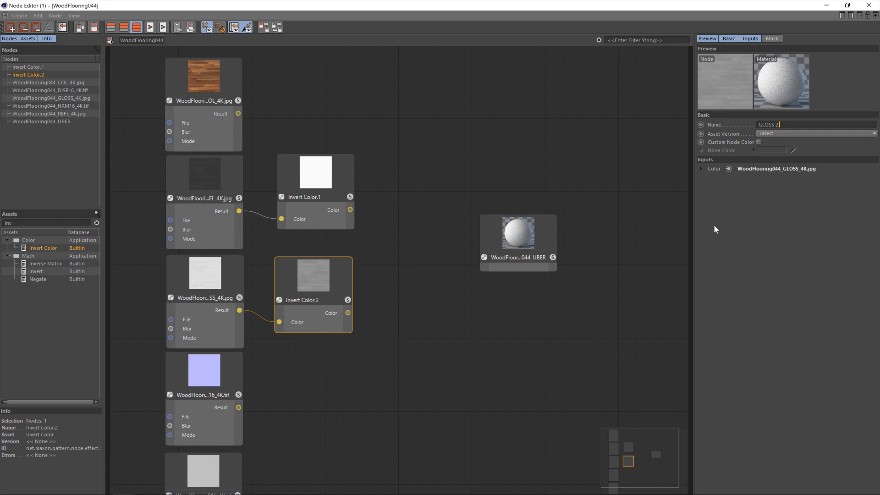
{"action": "key", "text": "BackSpace"}
{"action": "type", "text": "ESS"}
{"action": "key", "text": "Return"}
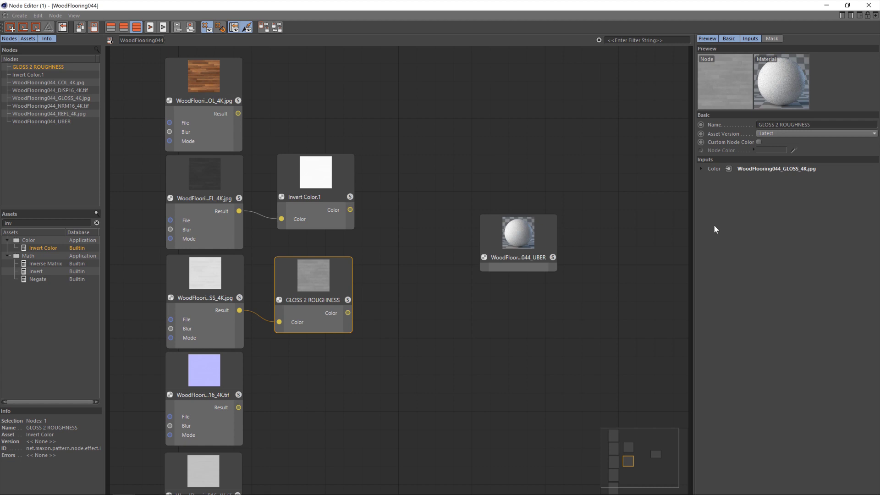
Rename the Invert Color node fed by the REFL_4K map as REFLECTION (Invert)
{"action": "left_click", "coordinate": [323, 177]}
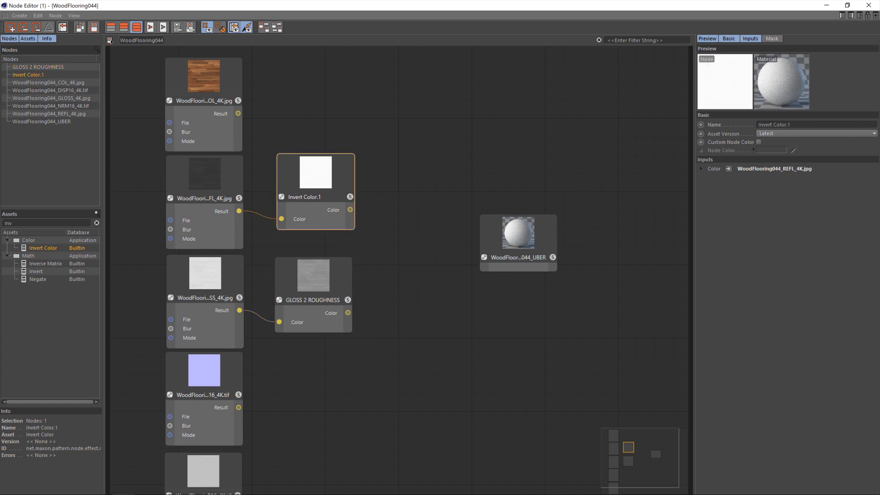
{"action": "left_click_drag", "start_coordinate": [790, 125], "coordinate": [712, 120]}
{"action": "type", "text": "REFLECTION ("}
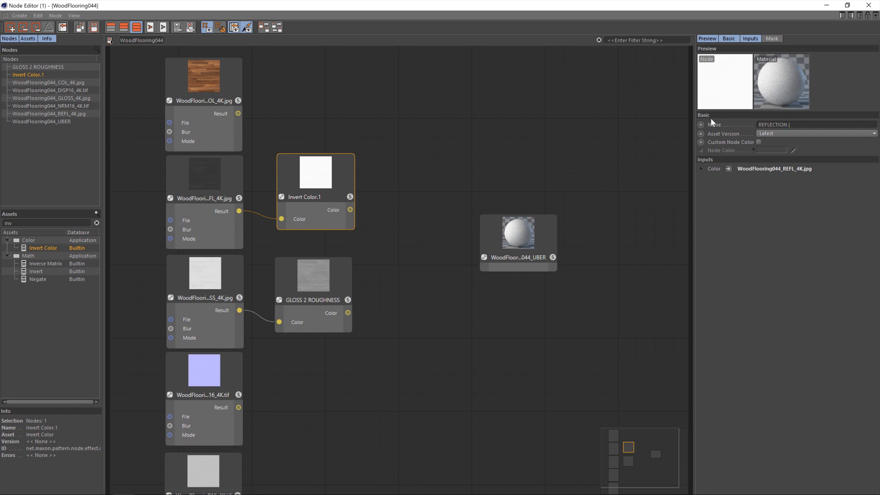
{"action": "type", "text": "vert)"}
{"action": "key", "text": "Return"}
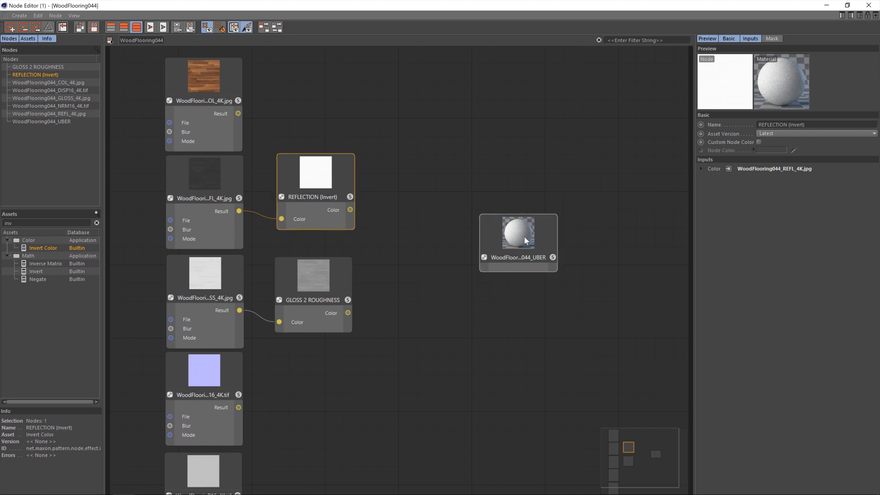
Connect the COL_4K Image node's Result to the Diffuse Color input of the WoodFlooring044_UBER node
{"action": "left_click_drag", "start_coordinate": [520, 238], "coordinate": [525, 228]}
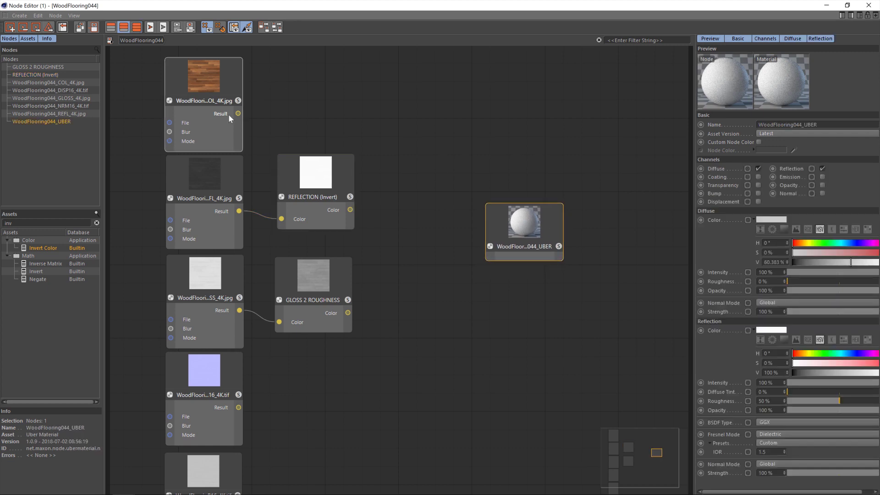
{"action": "left_click_drag", "start_coordinate": [238, 113], "coordinate": [490, 247]}
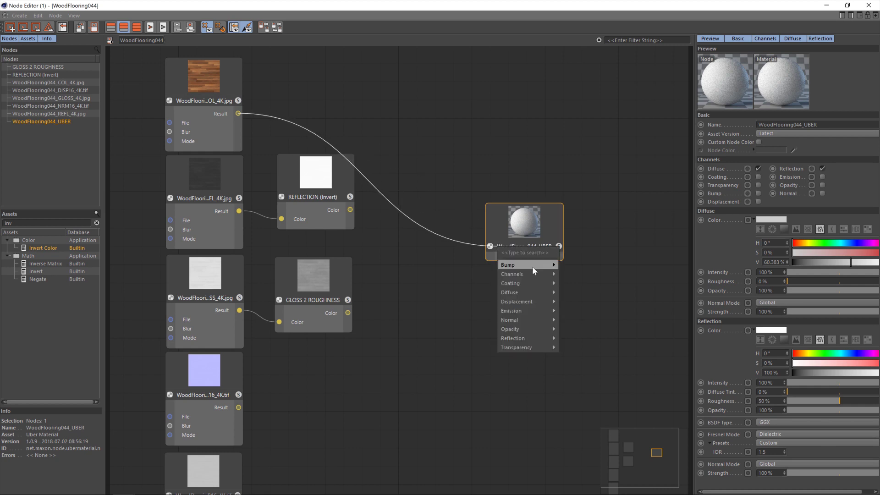
{"action": "mouse_move", "coordinate": [534, 294]}
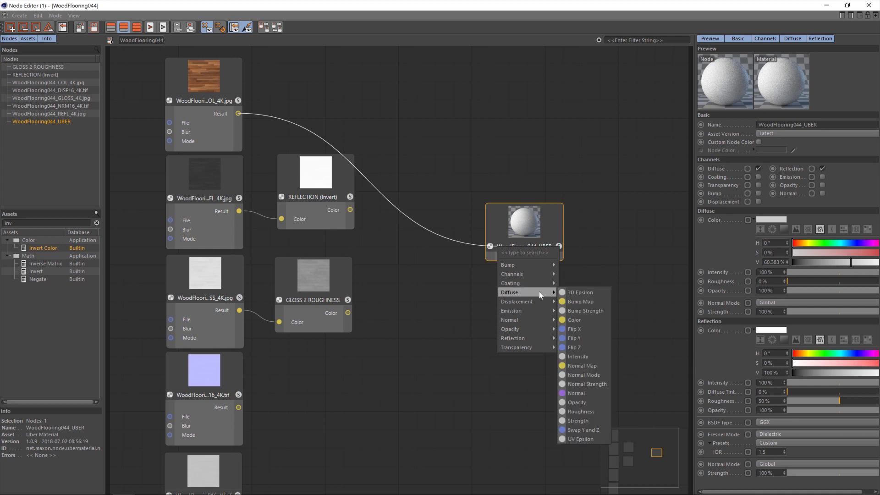
{"action": "left_click", "coordinate": [591, 321]}
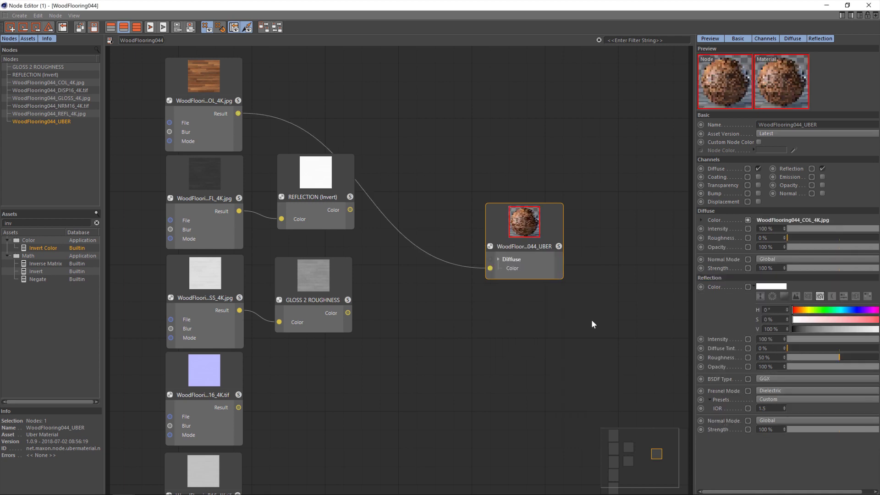
Move the WoodFlooring044_UBER node higher in the graph and enlarge the material preview
{"action": "left_click_drag", "start_coordinate": [556, 213], "coordinate": [558, 164]}
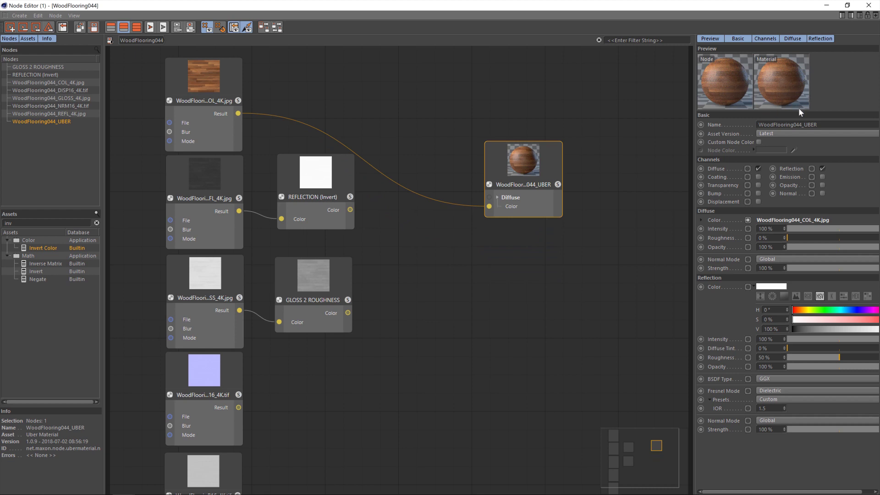
{"action": "right_click", "coordinate": [784, 82]}
{"action": "left_click", "coordinate": [815, 127]}
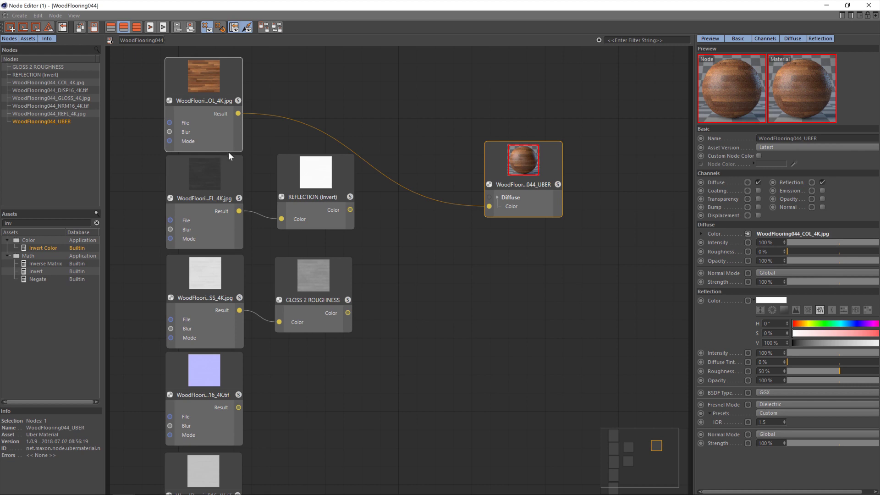
Connect the REFLECTION (Invert) node's Color output to the Reflection Color input of the WoodFlooring044_UBER node
{"action": "left_click_drag", "start_coordinate": [350, 210], "coordinate": [490, 185]}
{"action": "mouse_move", "coordinate": [533, 277]}
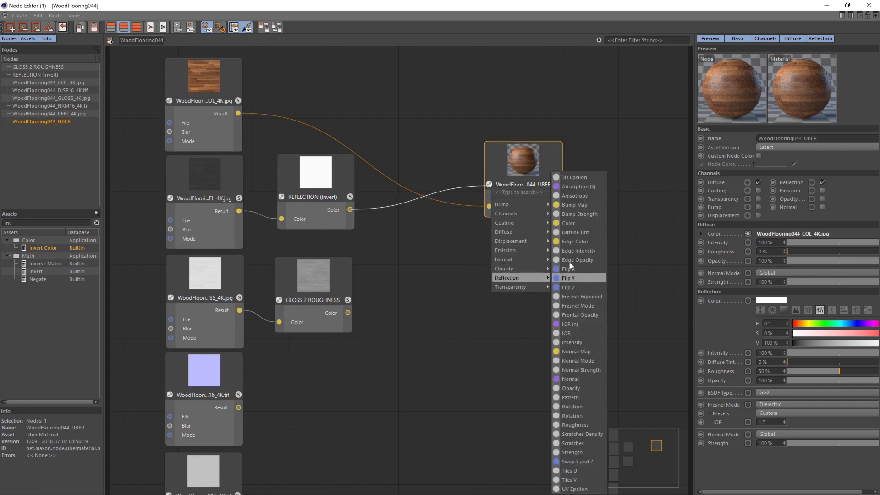
{"action": "left_click", "coordinate": [576, 224]}
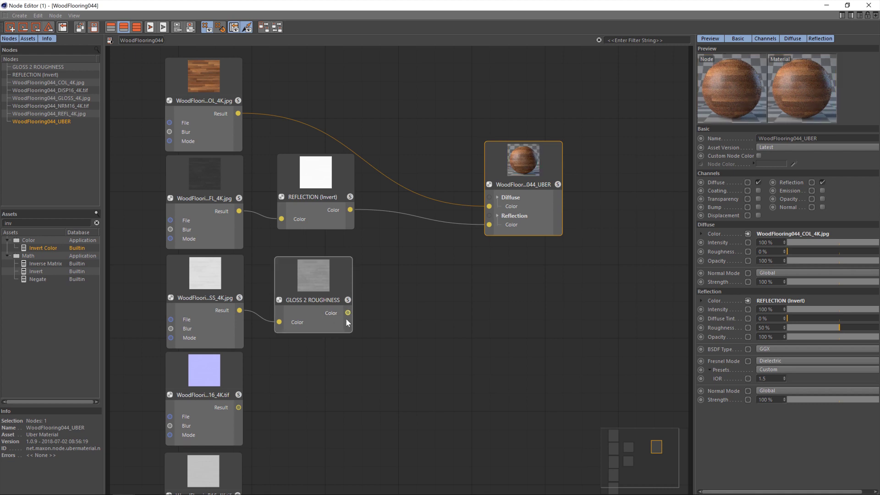
Connect the GLOSS 2 ROUGHNESS node's Color output to the Reflection Roughness input of the WoodFlooring044_UBER node
{"action": "left_click_drag", "start_coordinate": [347, 313], "coordinate": [489, 184]}
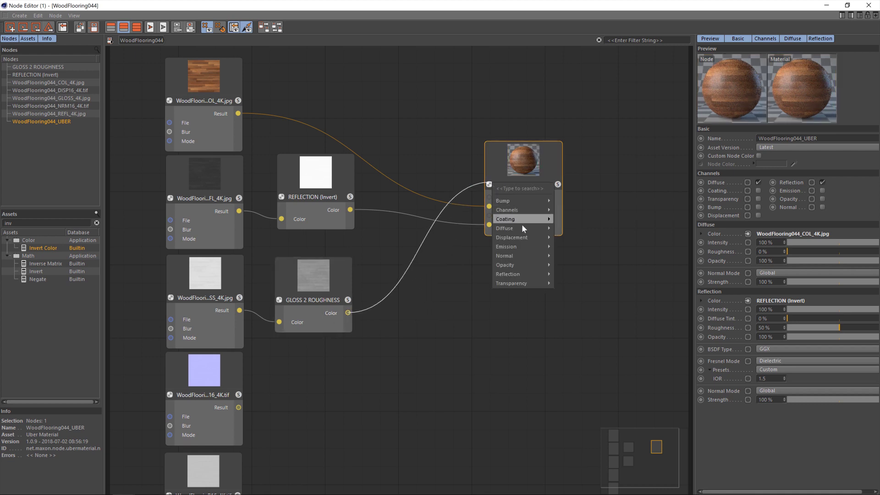
{"action": "mouse_move", "coordinate": [541, 273]}
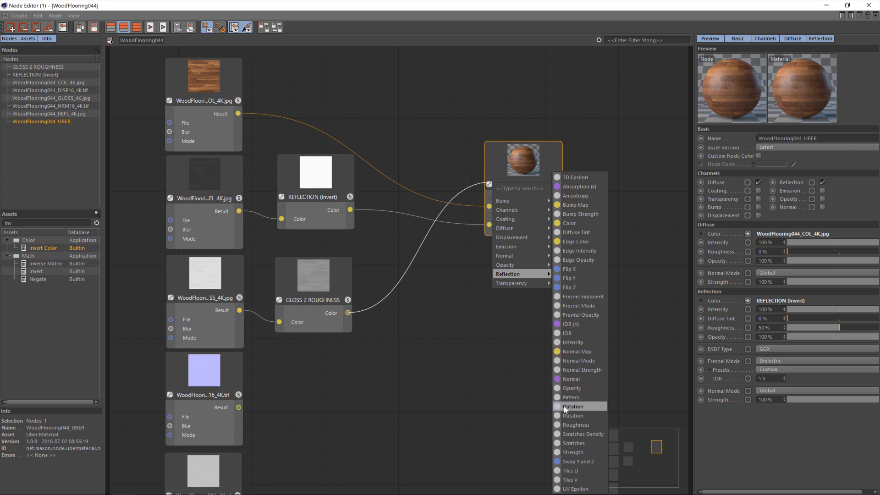
{"action": "left_click", "coordinate": [579, 424]}
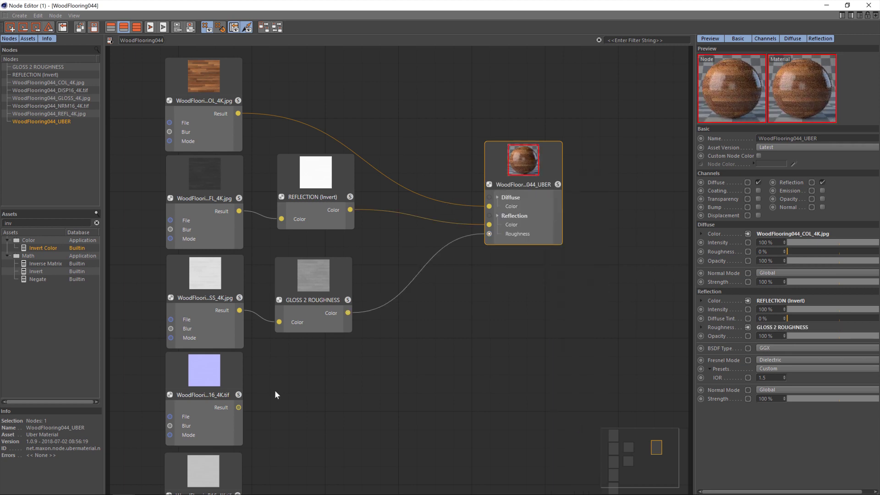
Connect the NRM16_4K Image node's Result to the Normal Value input of the WoodFlooring044_UBER node
{"action": "left_click_drag", "start_coordinate": [239, 407], "coordinate": [489, 184]}
{"action": "mouse_move", "coordinate": [537, 261]}
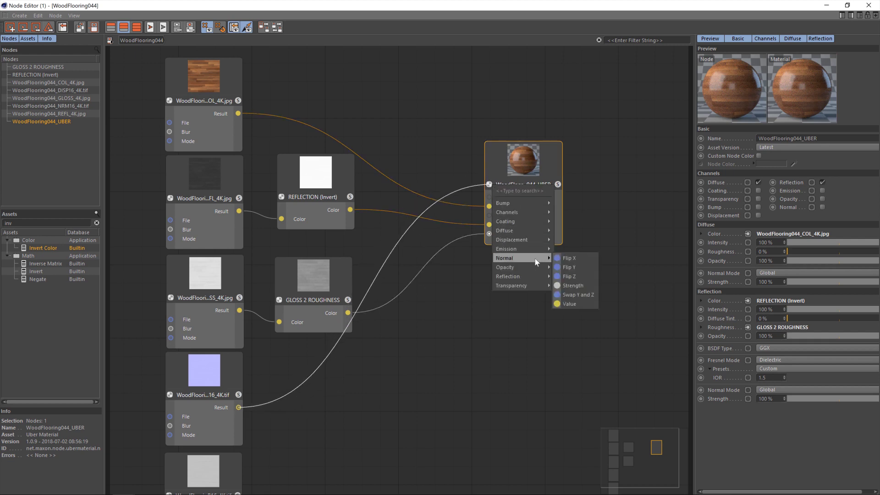
{"action": "left_click", "coordinate": [581, 303]}
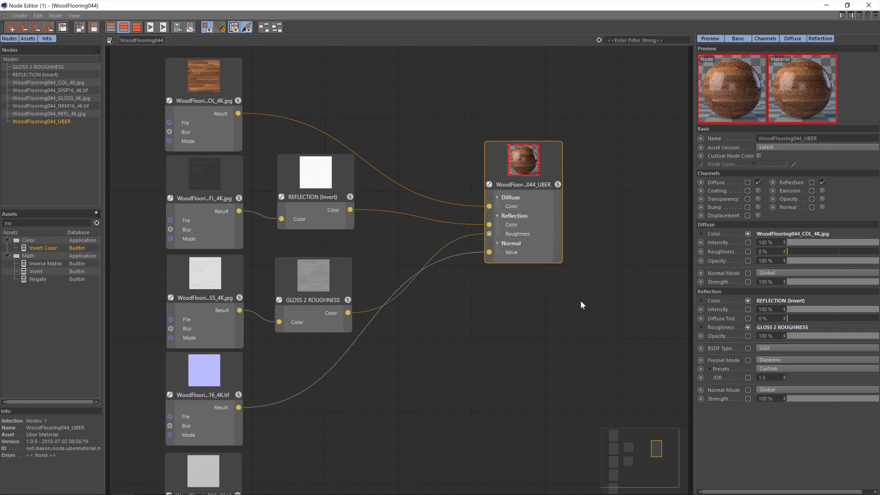
Connect the DISP16_4K Image node's Result to the Displacement Value input of the WoodFlooring044_UBER node
{"action": "scroll", "coordinate": [334, 368], "scroll_direction": "down", "scroll_amount": 1}
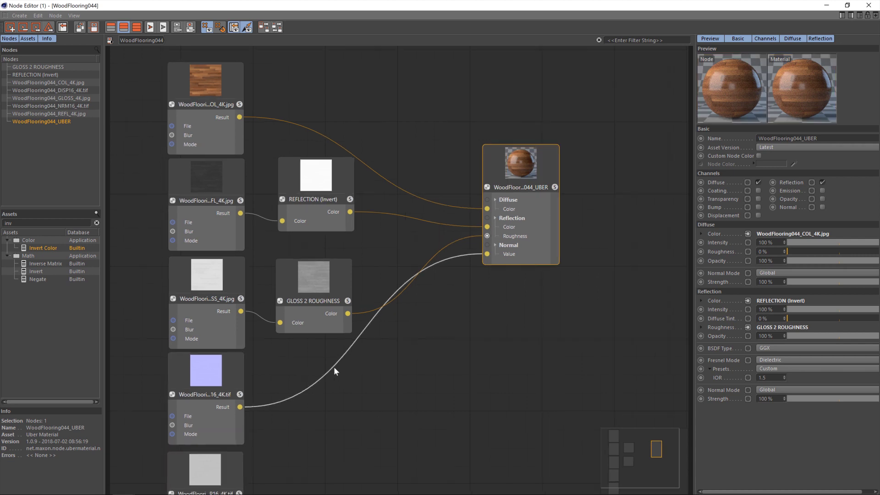
{"action": "middle_click_drag", "start_coordinate": [334, 368], "coordinate": [335, 279]}
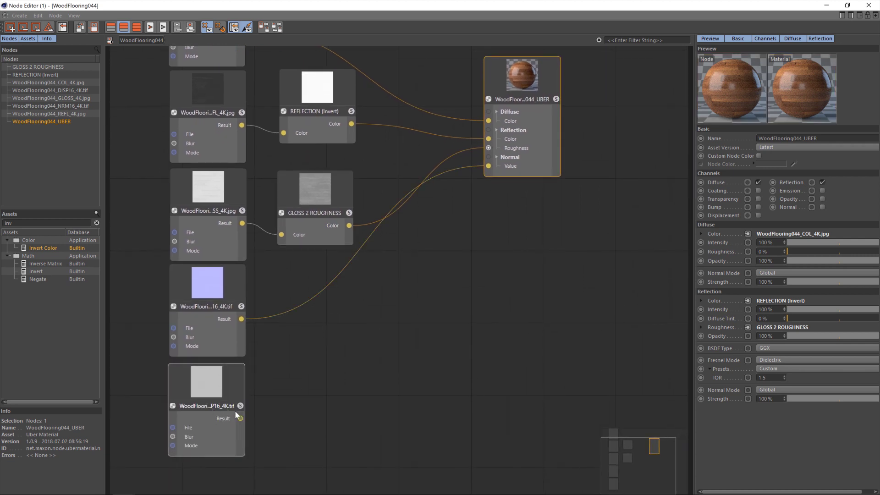
{"action": "left_click_drag", "start_coordinate": [241, 418], "coordinate": [488, 99]}
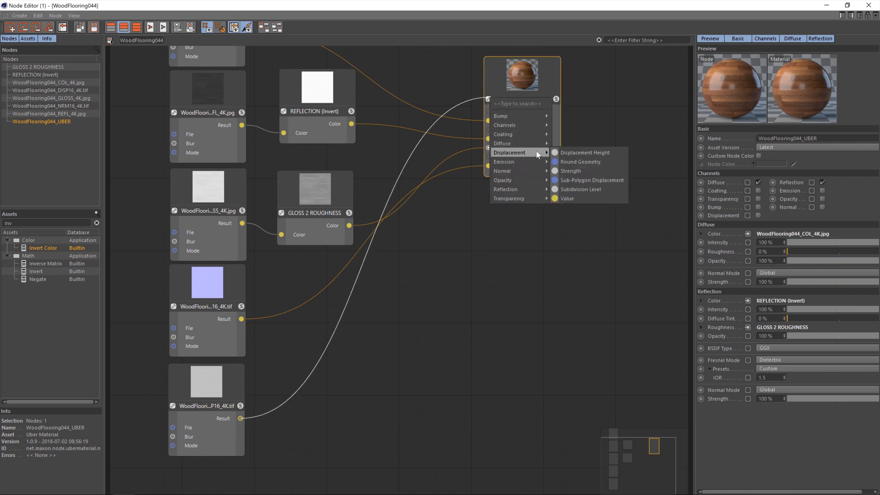
{"action": "left_click", "coordinate": [594, 197]}
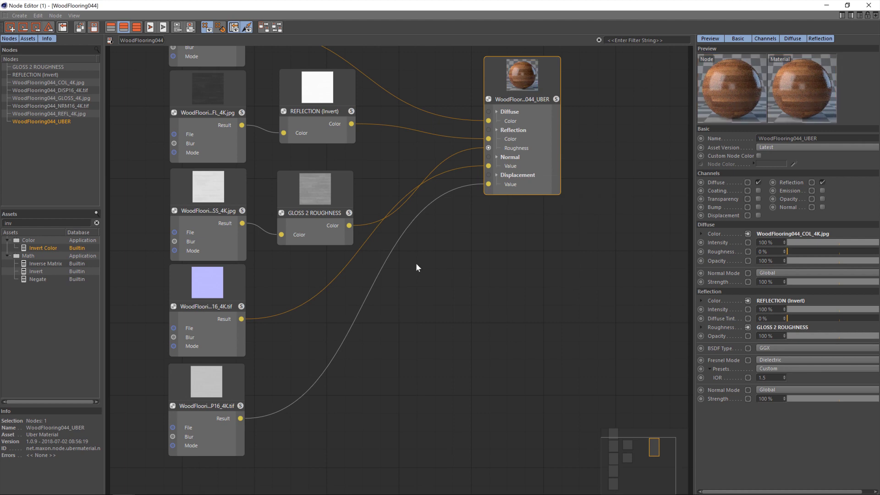
Rename the WoodFlooring044_COL_4K.jpg Image node as COLOR
{"action": "middle_click_drag", "start_coordinate": [389, 163], "coordinate": [437, 265]}
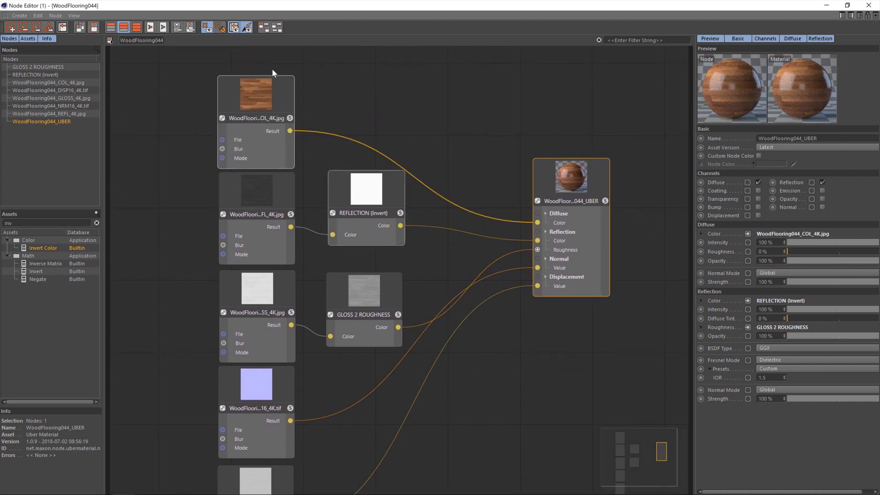
{"action": "left_click", "coordinate": [272, 89]}
{"action": "left_click", "coordinate": [831, 124]}
{"action": "key", "text": "ctrl+a"}
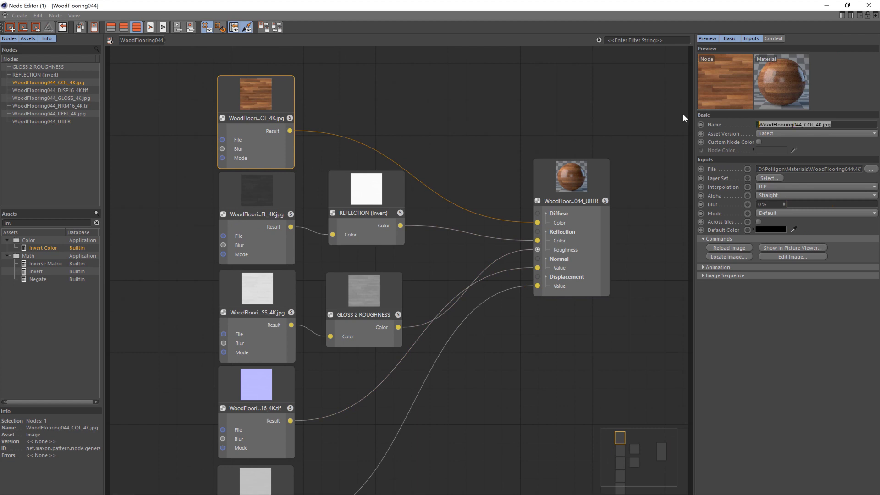
{"action": "type", "text": "COLOR"}
{"action": "key", "text": "Return"}
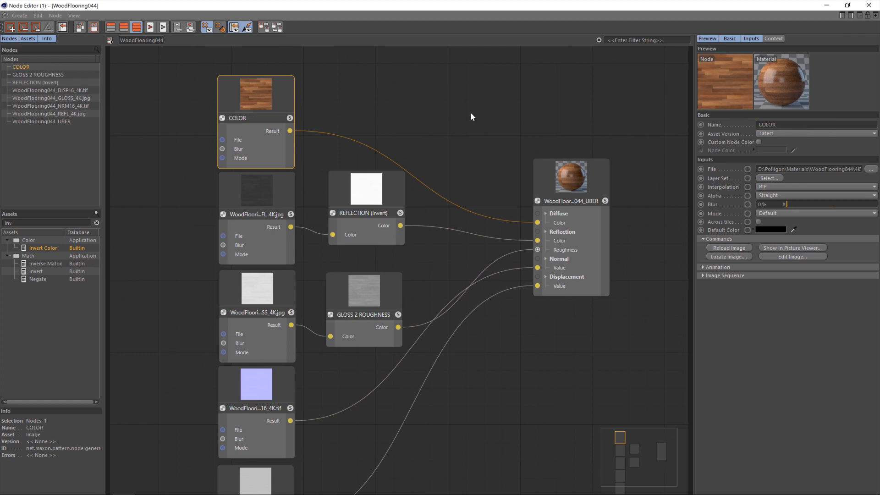
Rename the WoodFlooring044_REFL_4K.jpg Image node as REFLECTION
{"action": "left_click", "coordinate": [279, 204]}
{"action": "left_click", "coordinate": [832, 124]}
{"action": "key", "text": "ctrl+a"}
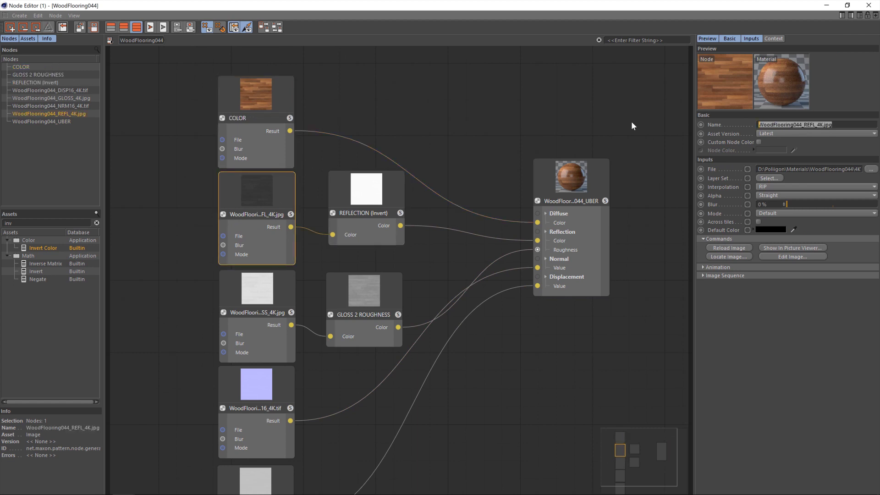
{"action": "type", "text": "REFLECTION"}
{"action": "key", "text": "Return"}
Rename the WoodFlooring044_GLOSS_4K.jpg Image node as GLOSS
{"action": "left_click", "coordinate": [293, 285]}
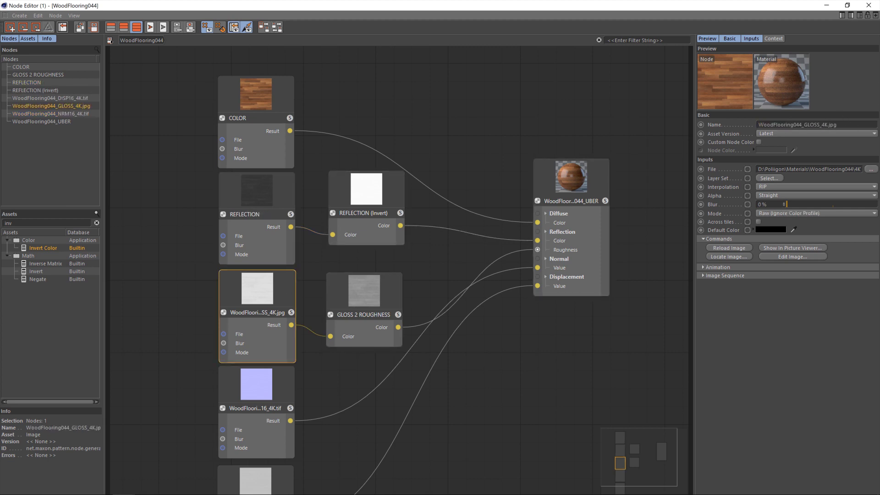
{"action": "left_click", "coordinate": [816, 124]}
{"action": "key", "text": "ctrl+a"}
{"action": "type", "text": "GLOSS"}
{"action": "key", "text": "Return"}
Rename the WoodFlooring044_NRM16_4K.tif Image node as NORMAL
{"action": "left_click", "coordinate": [284, 387]}
{"action": "left_click", "coordinate": [821, 125]}
{"action": "key", "text": "ctrl+a"}
{"action": "type", "text": "NORMAL"}
{"action": "key", "text": "Return"}
Rename the WoodFlooring044_DISP16_4K.tif Image node as DISPLACEMENT
{"action": "scroll", "coordinate": [461, 399], "scroll_direction": "down", "scroll_amount": 1}
{"action": "middle_click_drag", "start_coordinate": [461, 395], "coordinate": [395, 231]}
{"action": "left_click", "coordinate": [228, 357]}
{"action": "left_click_drag", "start_coordinate": [841, 125], "coordinate": [628, 120]}
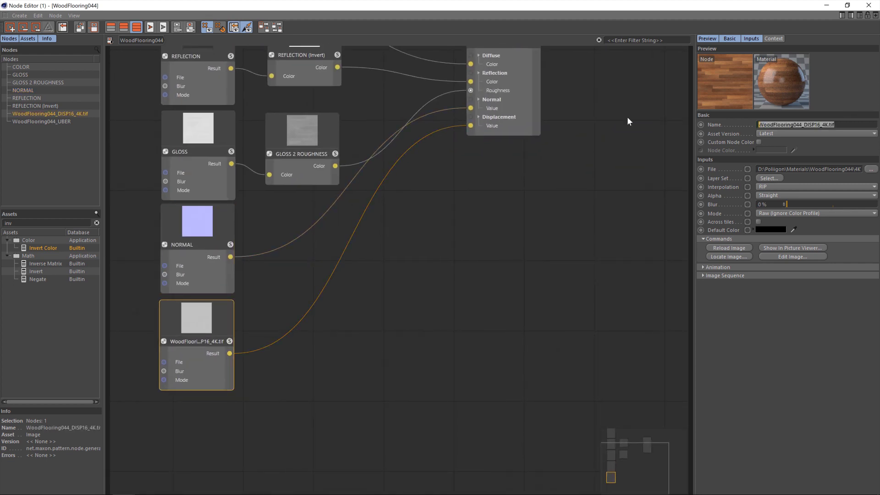
{"action": "type", "text": "DISPLACEMENT"}
{"action": "key", "text": "Return"}
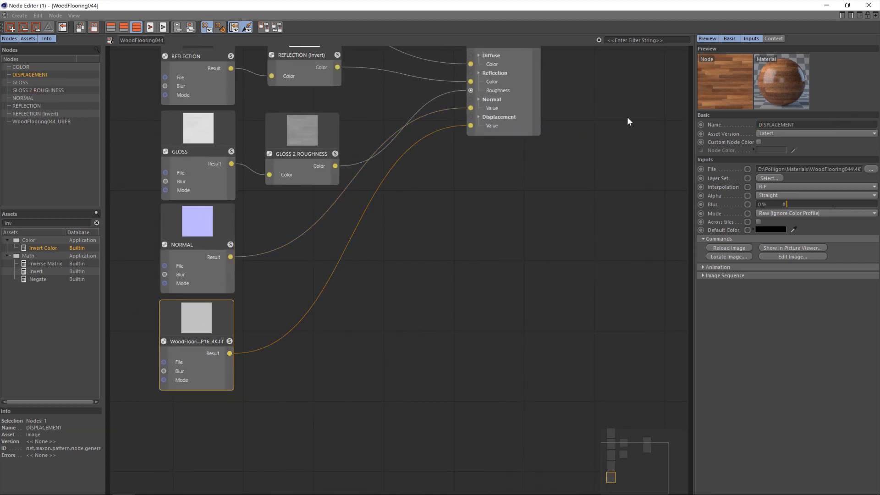
Enable the Displacement, Normal and Bump channels of the WoodFlooring044_UBER node and set its Reflection Normal Mode to Normal Map
{"action": "middle_click_drag", "start_coordinate": [507, 210], "coordinate": [510, 331]}
{"action": "scroll", "coordinate": [468, 280], "scroll_direction": "down", "scroll_amount": 2}
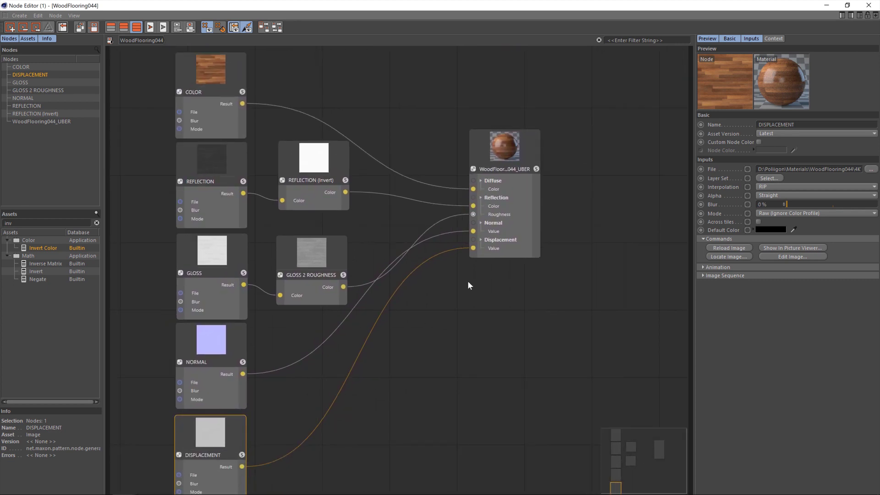
{"action": "left_click_drag", "start_coordinate": [526, 145], "coordinate": [535, 150]}
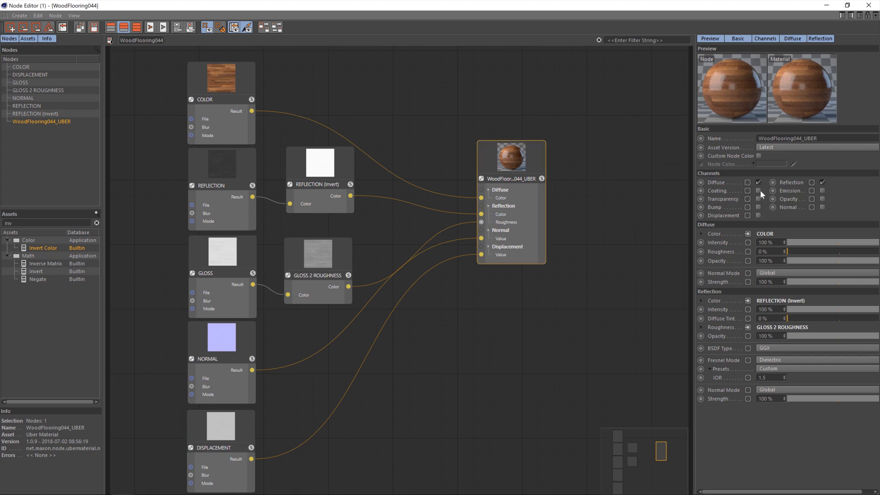
{"action": "left_click", "coordinate": [759, 214]}
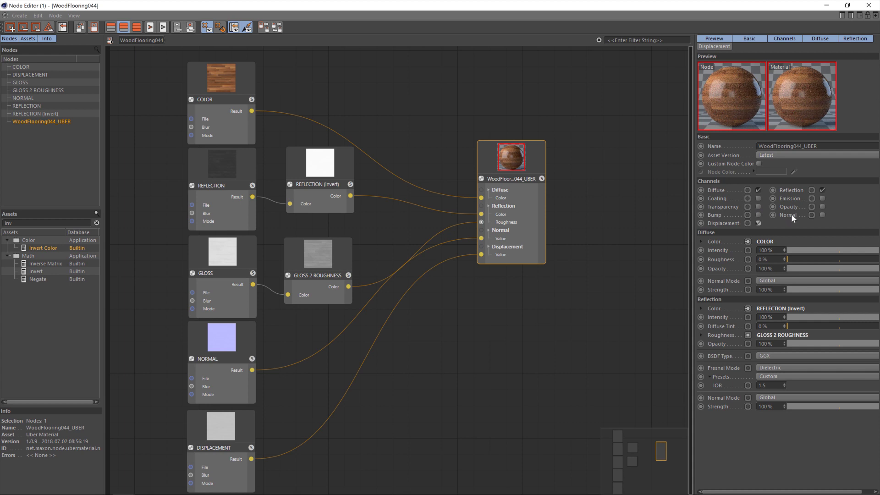
{"action": "left_click", "coordinate": [823, 215]}
{"action": "left_click", "coordinate": [759, 215]}
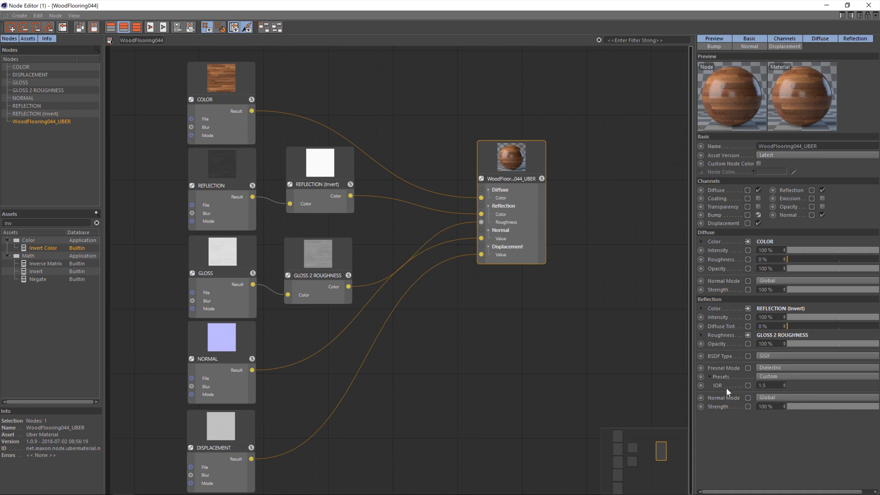
{"action": "left_click", "coordinate": [777, 398]}
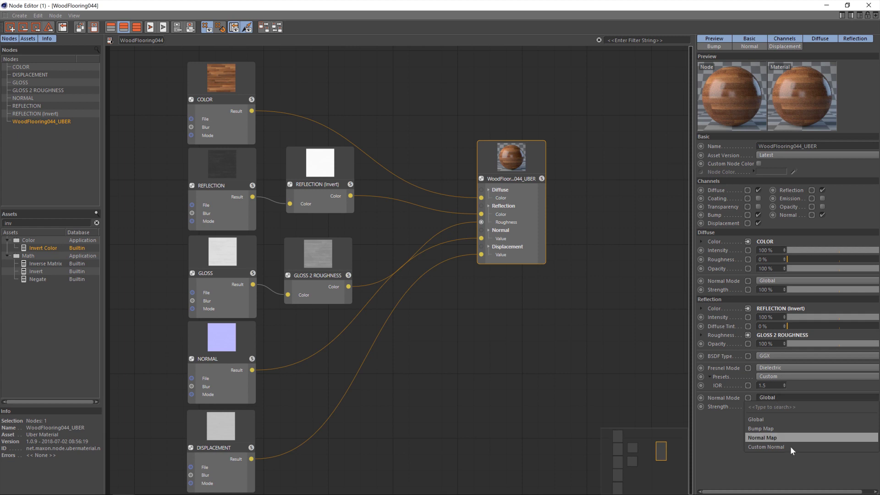
{"action": "left_click", "coordinate": [791, 437]}
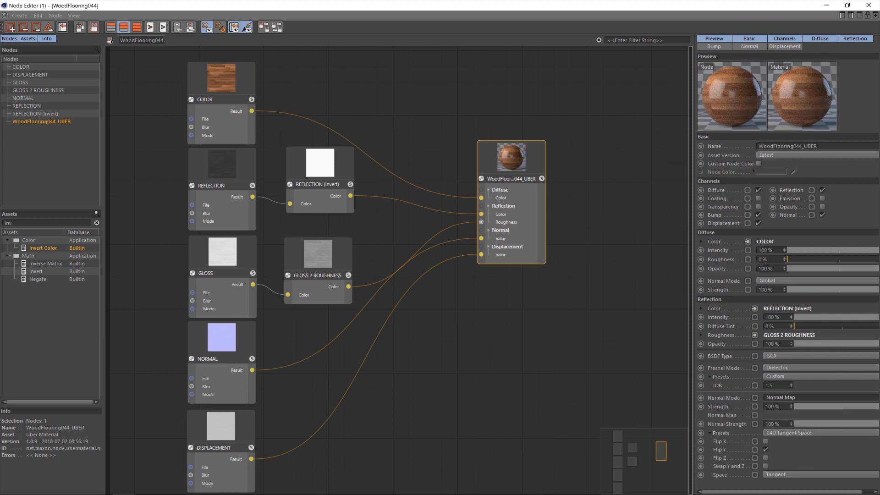
Show the node's Normal, Displacement and Bump settings, enable Sub-Polygon Displacement, and close the Node Editor
{"action": "left_click", "coordinate": [751, 46], "text": "shift"}
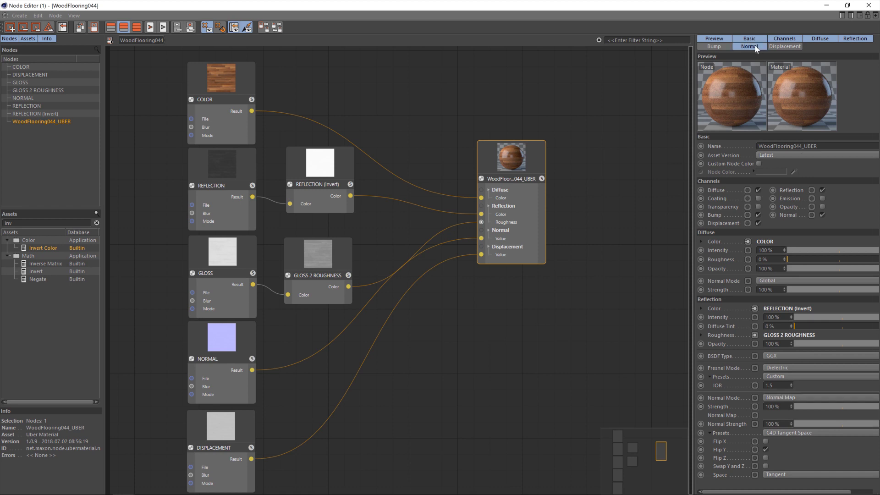
{"action": "left_click", "coordinate": [776, 46], "text": "shift"}
{"action": "left_click", "coordinate": [717, 48], "text": "shift"}
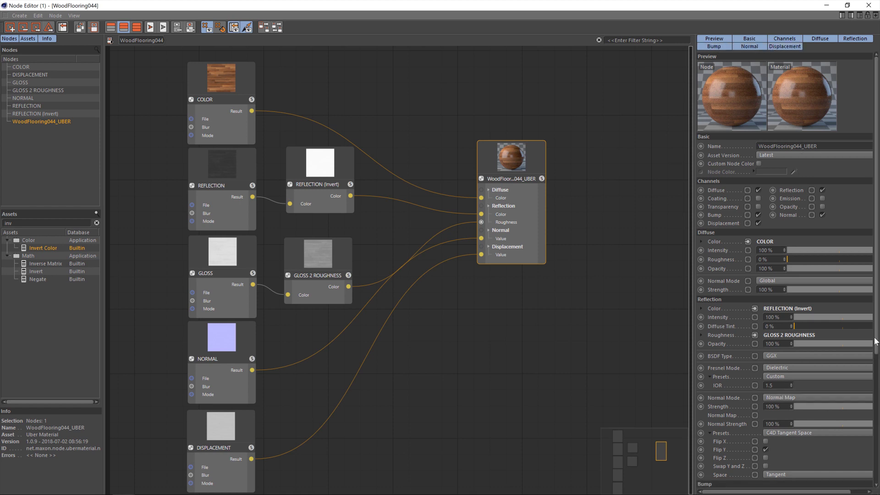
{"action": "left_click_drag", "start_coordinate": [877, 337], "coordinate": [877, 481]}
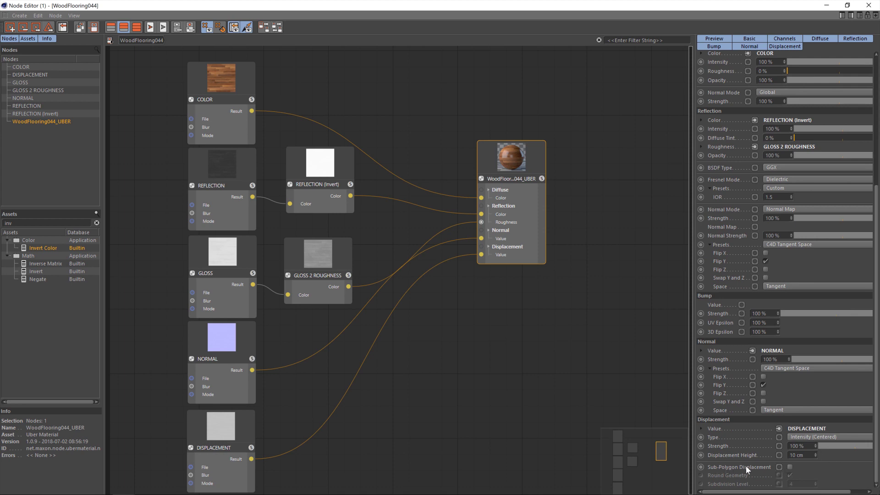
{"action": "left_click", "coordinate": [790, 467]}
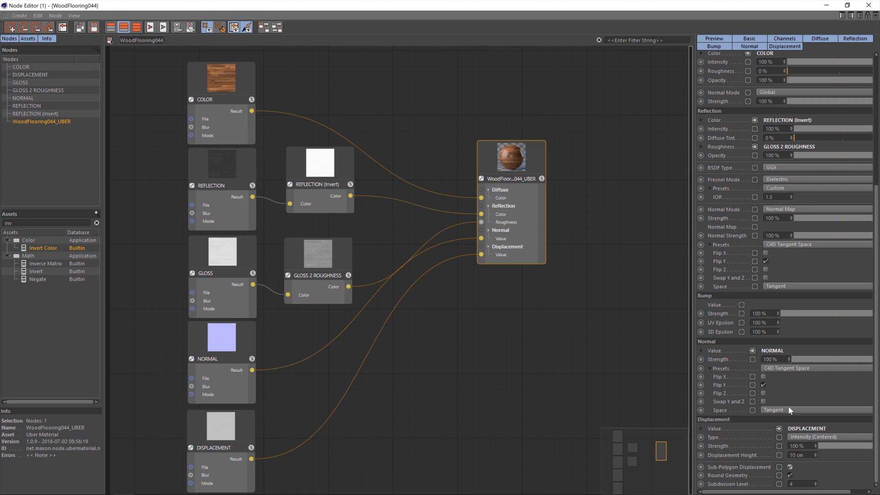
{"action": "left_click_drag", "start_coordinate": [876, 372], "coordinate": [876, 236]}
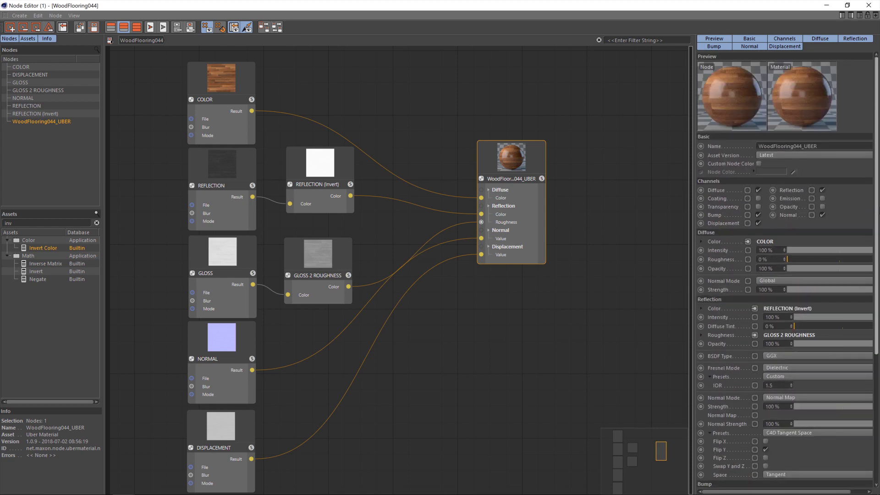
{"action": "left_click", "coordinate": [869, 6]}
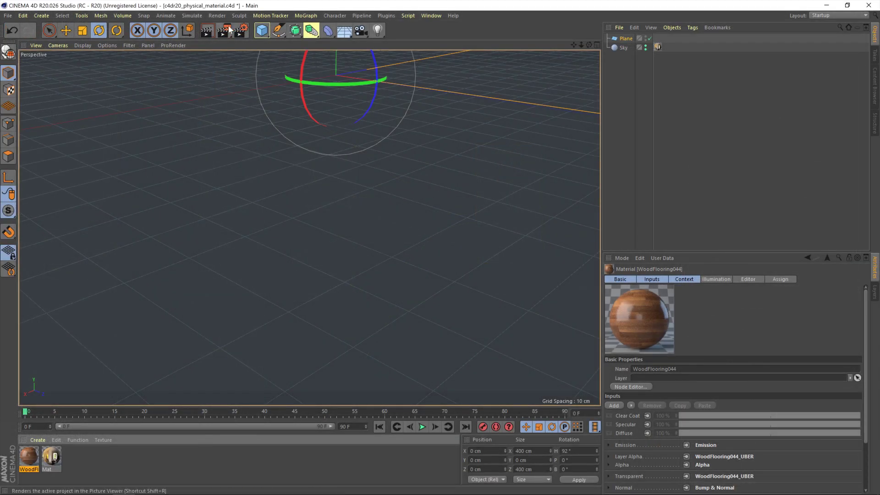
Set the Physical renderer's Sampling Quality to Low in the render settings
{"action": "left_click", "coordinate": [241, 31]}
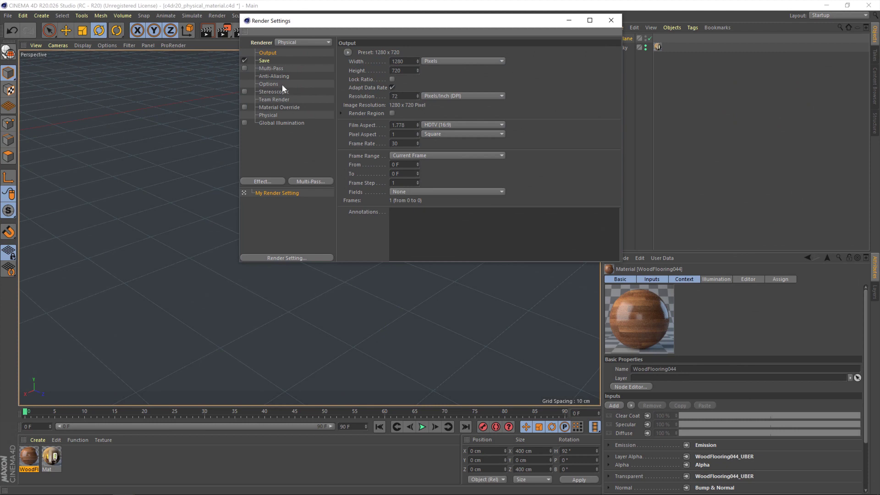
{"action": "left_click", "coordinate": [296, 115]}
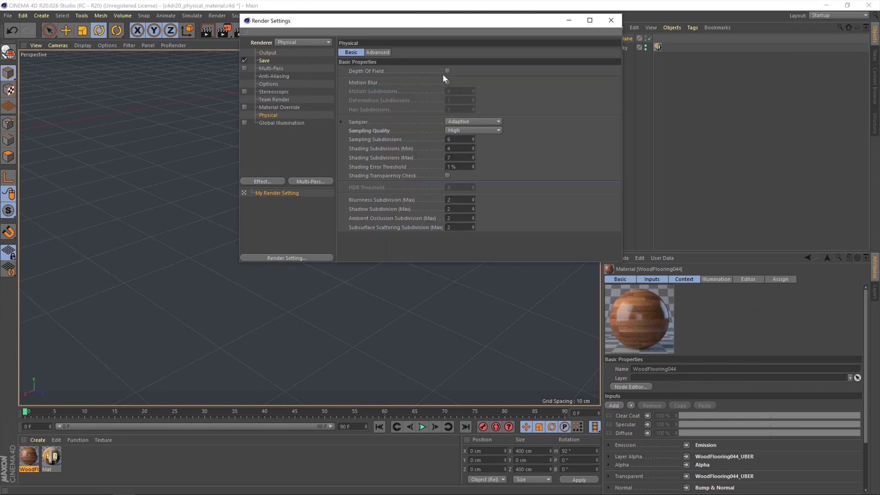
{"action": "left_click", "coordinate": [464, 130]}
{"action": "left_click", "coordinate": [513, 188]}
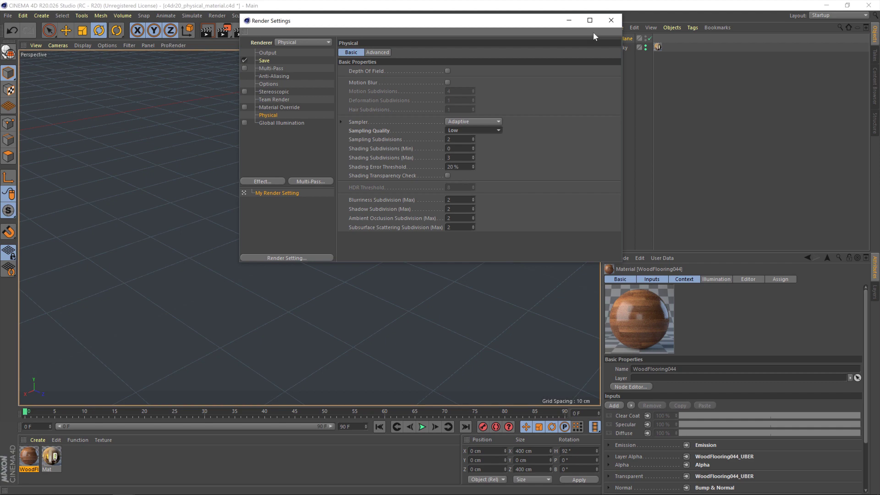
{"action": "left_click", "coordinate": [612, 20]}
Apply the WoodFlooring044 material to the Plane and delete the duplicate texture tag
{"action": "left_click_drag", "start_coordinate": [29, 458], "coordinate": [318, 208]}
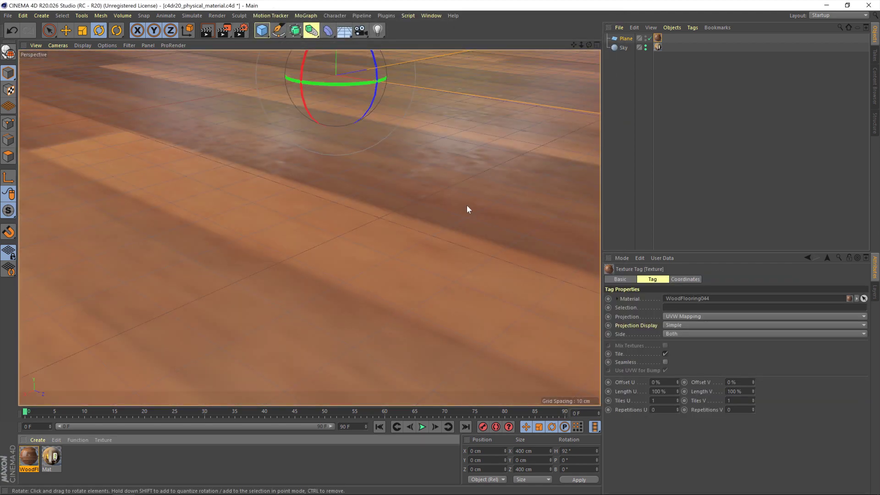
{"action": "left_click_drag", "start_coordinate": [28, 459], "coordinate": [311, 361]}
{"action": "left_click", "coordinate": [667, 37]}
{"action": "key", "text": "Delete"}
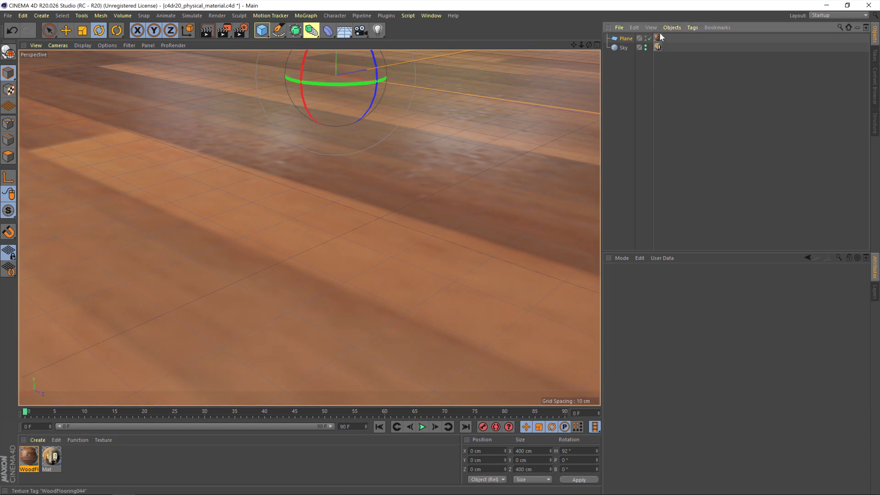
Set the tiling of the Plane's WoodFlooring044 texture tag to 2 in both U and V
{"action": "left_click", "coordinate": [658, 37]}
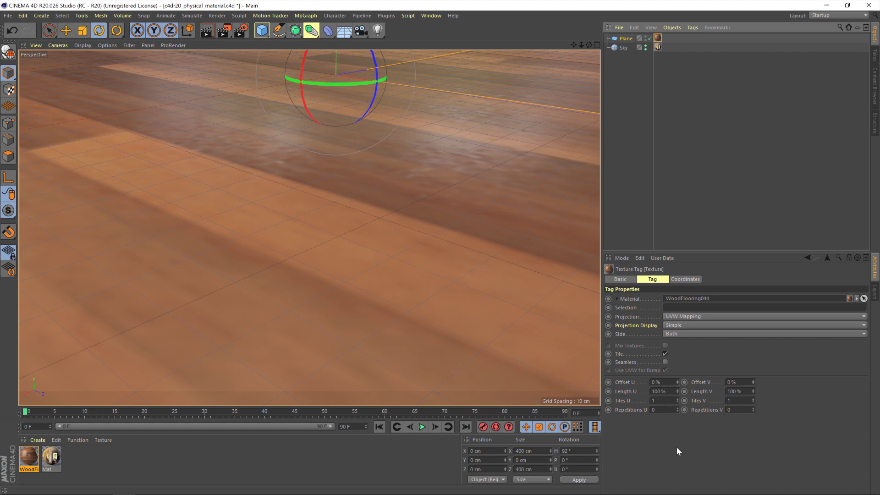
{"action": "double_click", "coordinate": [656, 401]}
{"action": "type", "text": "2"}
{"action": "key", "text": "Tab"}
{"action": "type", "text": "2"}
{"action": "key", "text": "Return"}
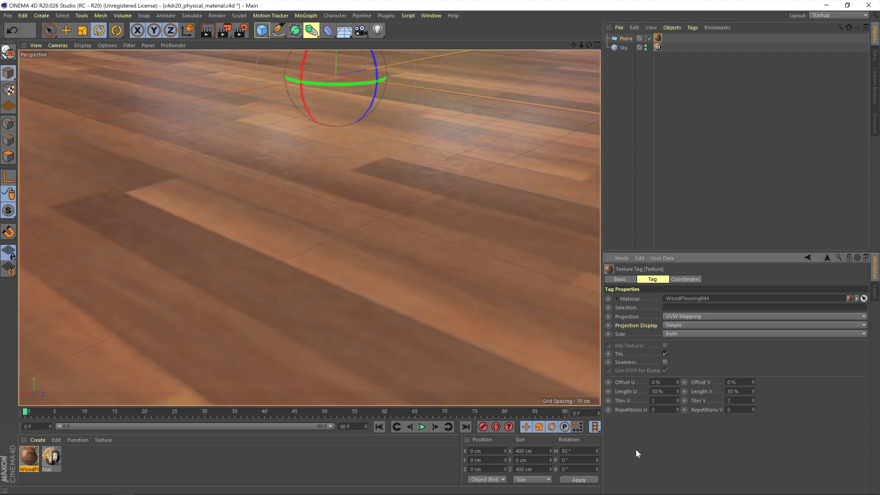
Render the wood floor to the Picture Viewer, inspect the result and close the viewer
{"action": "left_click", "coordinate": [224, 30]}
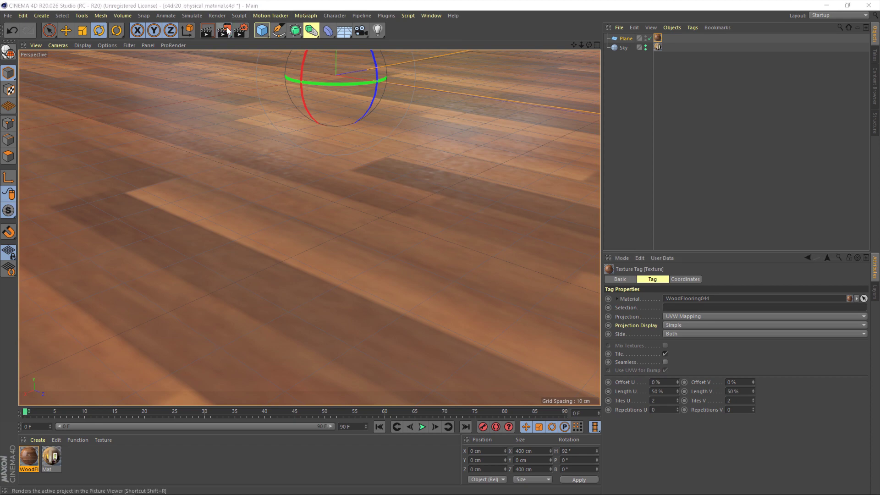
{"action": "left_click_drag", "start_coordinate": [317, 20], "coordinate": [187, 39]}
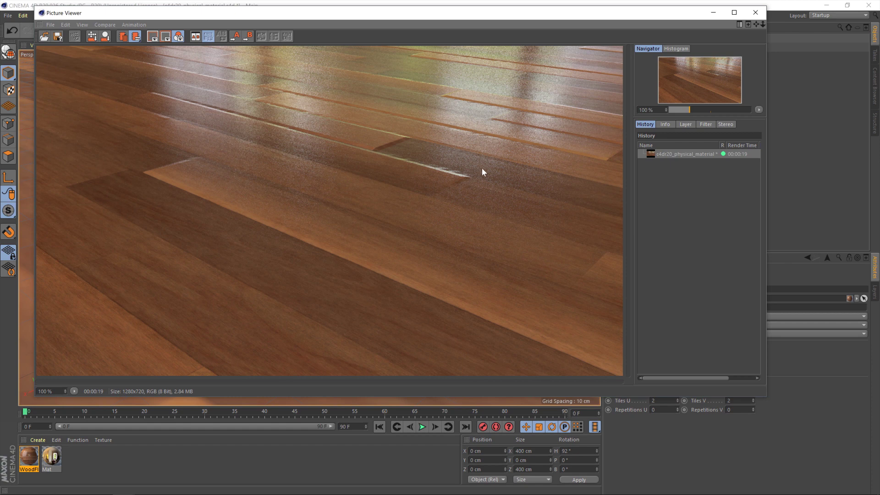
{"action": "left_click", "coordinate": [756, 12]}
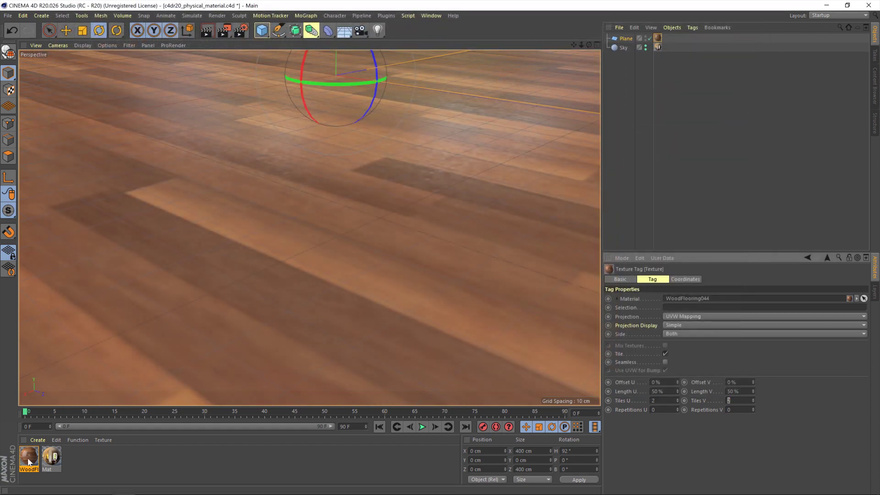
Open the WoodFlooring044 node graph and set the UBER node's Subdivision Level to 7 and Displacement Height to 0.5 cm
{"action": "double_click", "coordinate": [28, 459]}
{"action": "left_click", "coordinate": [249, 436]}
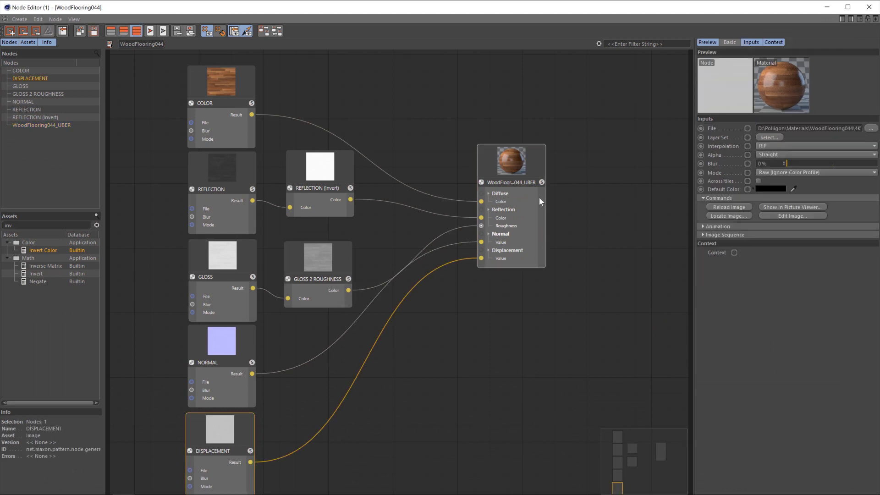
{"action": "left_click", "coordinate": [544, 158]}
{"action": "left_click_drag", "start_coordinate": [876, 331], "coordinate": [876, 436]}
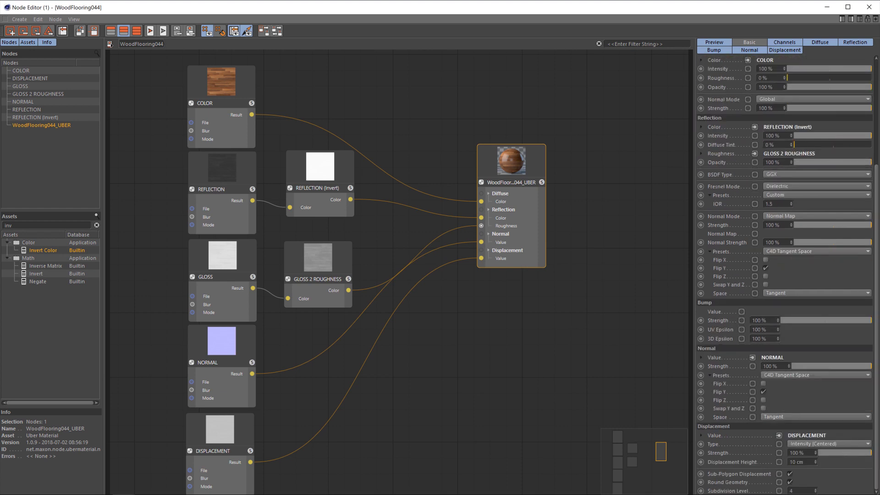
{"action": "type", "text": "7"}
{"action": "key", "text": "Return"}
{"action": "left_click_drag", "start_coordinate": [797, 462], "coordinate": [756, 475]}
{"action": "type", "text": ".5"}
{"action": "key", "text": "Return"}
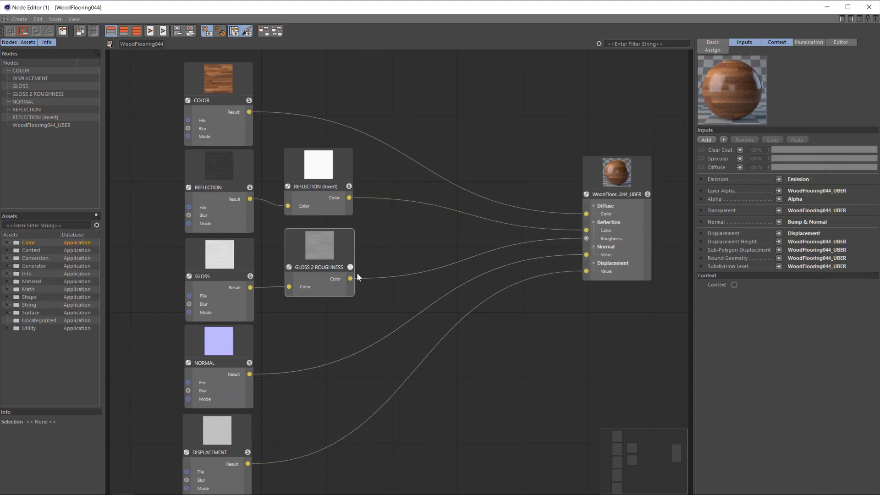
Add a Blend node, wire GLOSS 2 ROUGHNESS into its Foreground and its Color output into the UBER node's Reflection Roughness
{"action": "type", "text": "blend"}
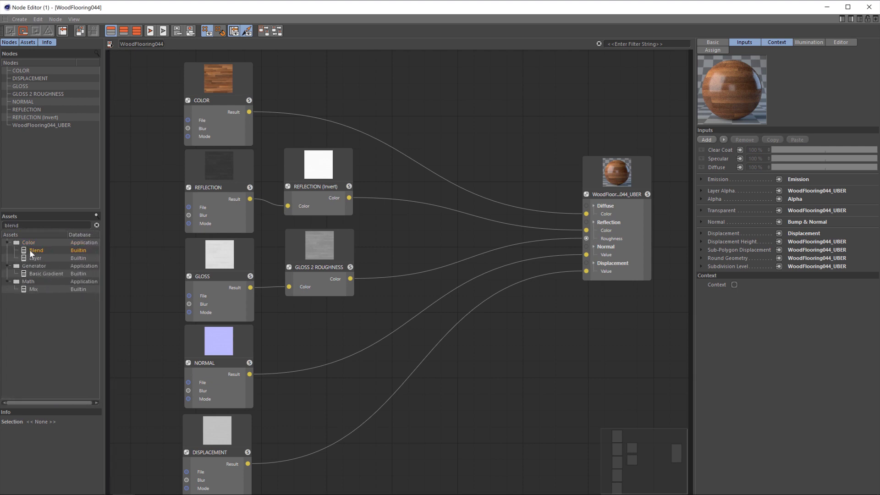
{"action": "left_click_drag", "start_coordinate": [29, 250], "coordinate": [452, 264]}
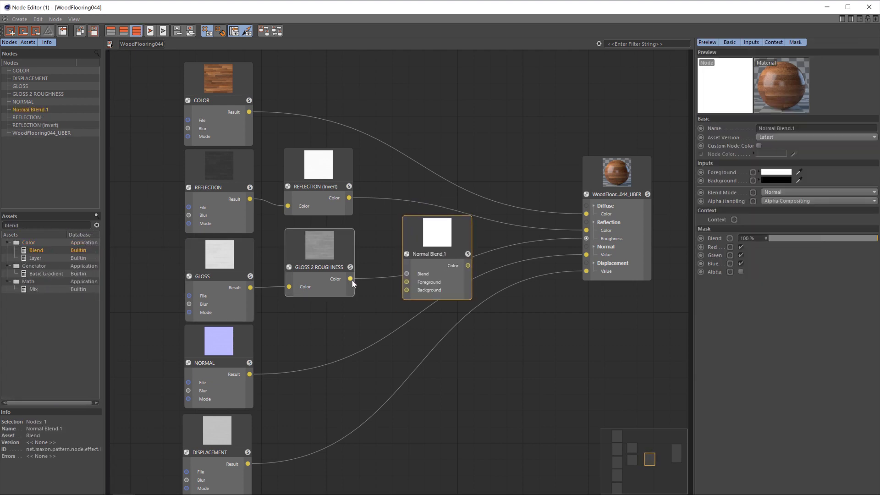
{"action": "left_click_drag", "start_coordinate": [352, 279], "coordinate": [407, 282]}
{"action": "left_click_drag", "start_coordinate": [468, 265], "coordinate": [586, 238]}
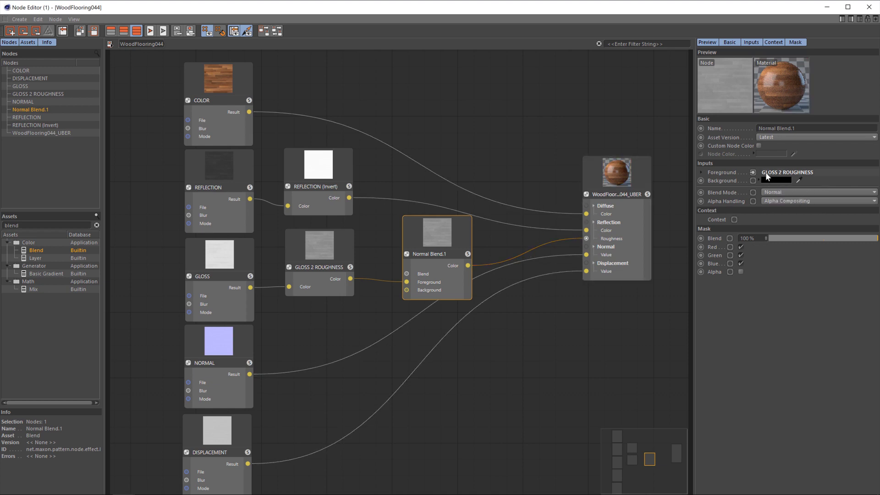
Set the Blend Mode of the new blend node to Multiply
{"action": "left_click", "coordinate": [779, 192]}
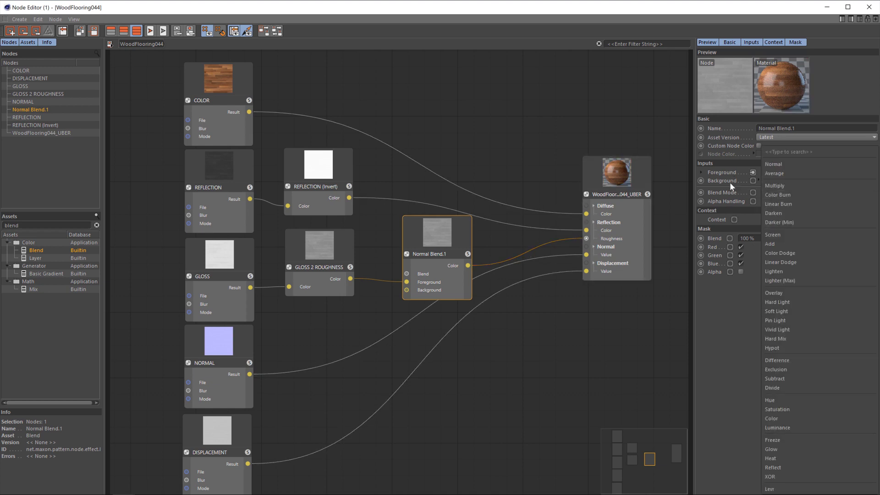
{"action": "left_click", "coordinate": [728, 313]}
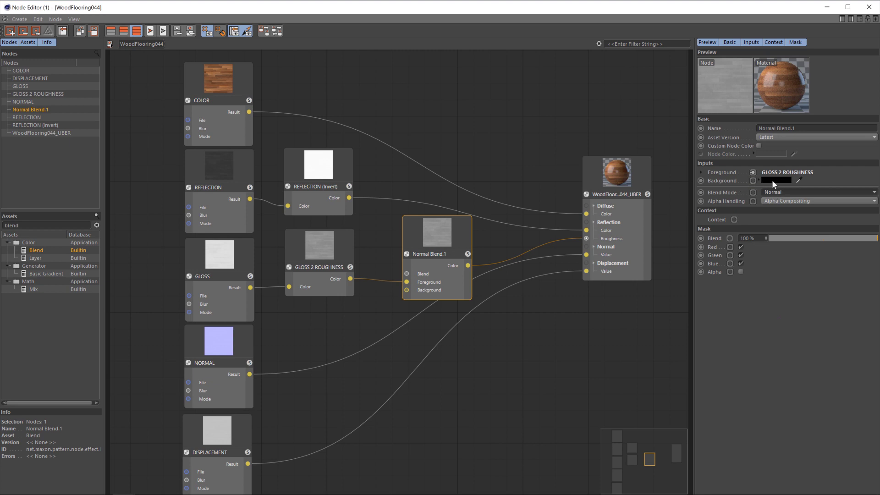
{"action": "left_click", "coordinate": [781, 196]}
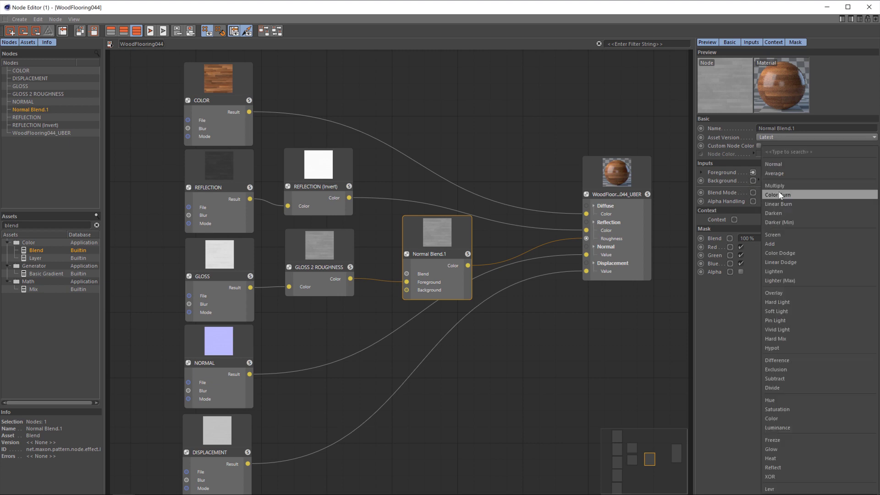
{"action": "left_click", "coordinate": [782, 191]}
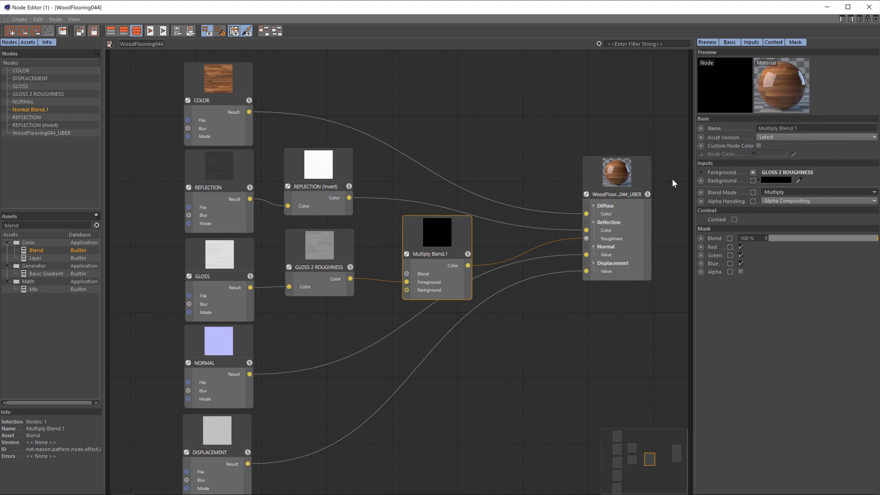
Set the multiply blend node's Background color to a neutral grey with a brightness (V) of 61%
{"action": "left_click", "coordinate": [774, 179]}
{"action": "left_click_drag", "start_coordinate": [722, 140], "coordinate": [472, 90]}
{"action": "left_click_drag", "start_coordinate": [477, 141], "coordinate": [592, 141]}
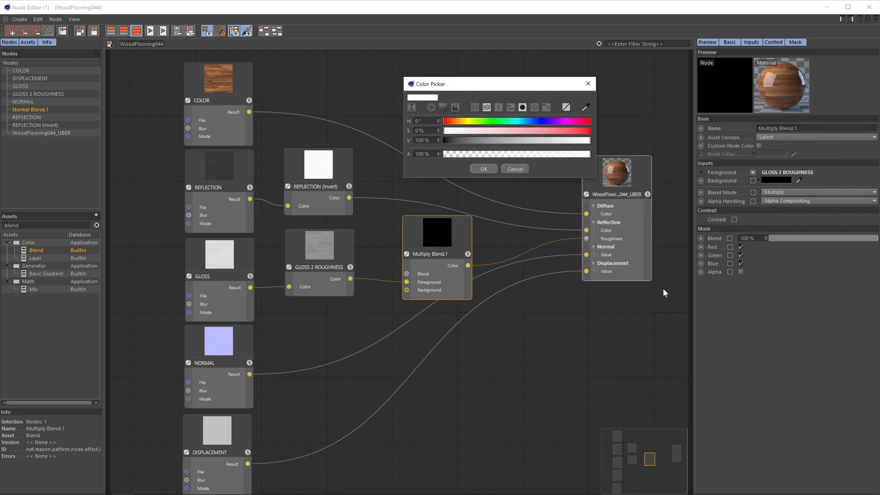
{"action": "left_click", "coordinate": [484, 168]}
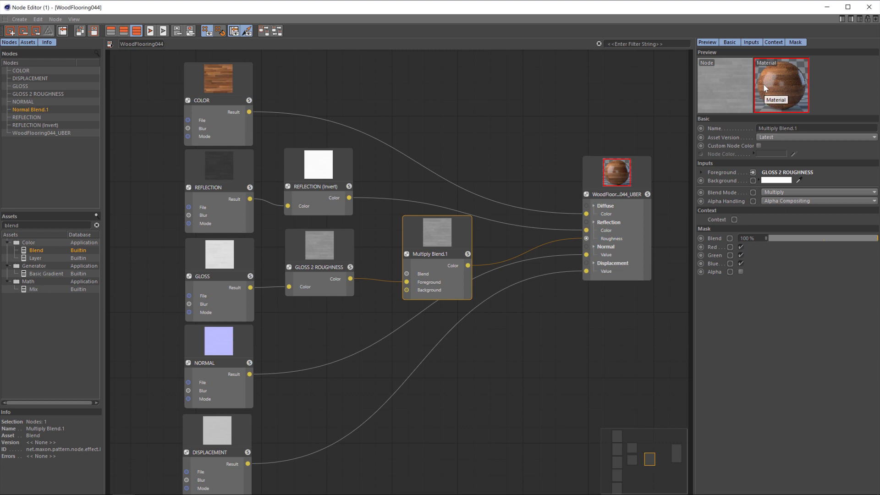
{"action": "left_click", "coordinate": [777, 181]}
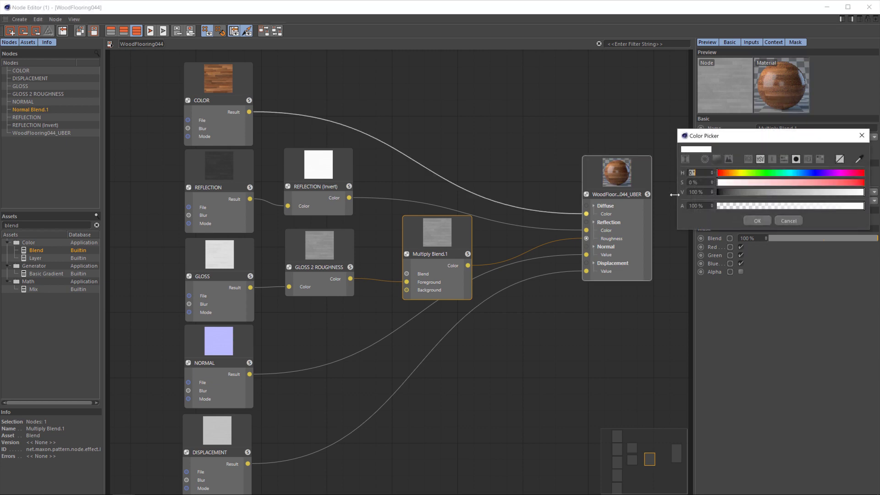
{"action": "left_click_drag", "start_coordinate": [832, 192], "coordinate": [807, 194]}
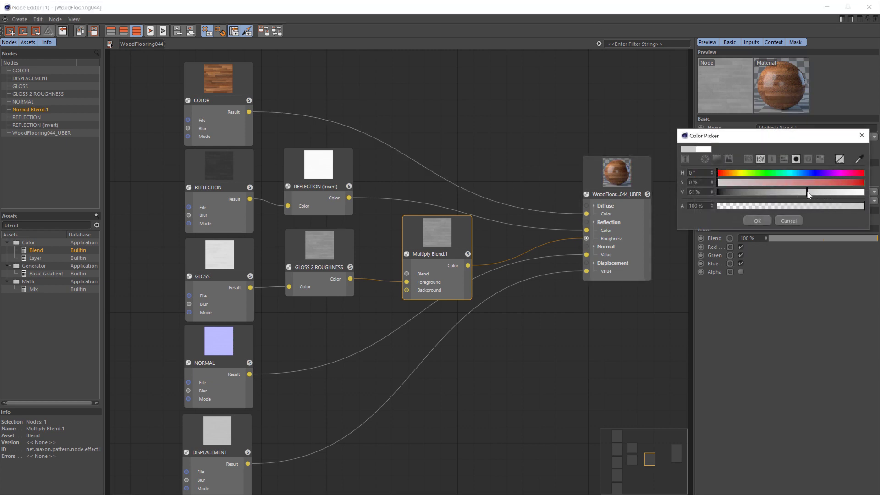
{"action": "left_click", "coordinate": [757, 221]}
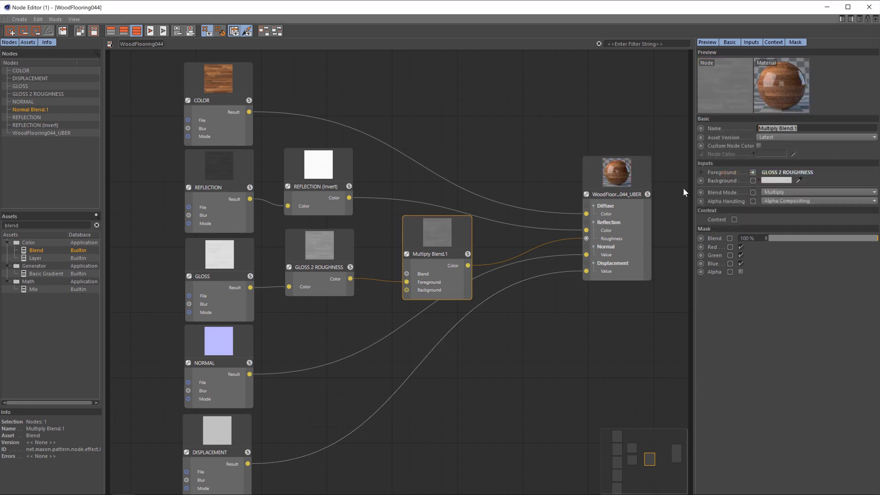
Rename the blend node as ROUGHNESS (Adjust), move it and the UBER node into a tidier layout, and close the Node Editor
{"action": "type", "text": "ROUGHNESS (Adjust"}
{"action": "left_click", "coordinate": [479, 298]}
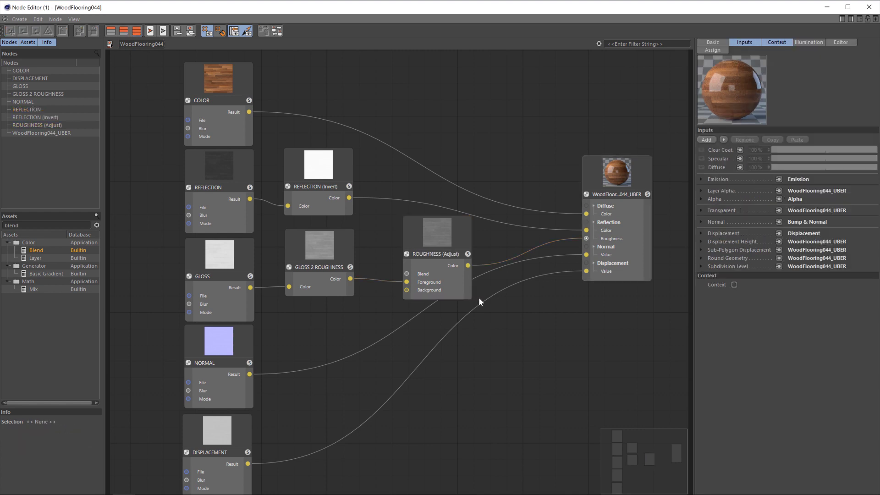
{"action": "left_click_drag", "start_coordinate": [461, 230], "coordinate": [439, 235]}
{"action": "left_click_drag", "start_coordinate": [644, 179], "coordinate": [620, 194]}
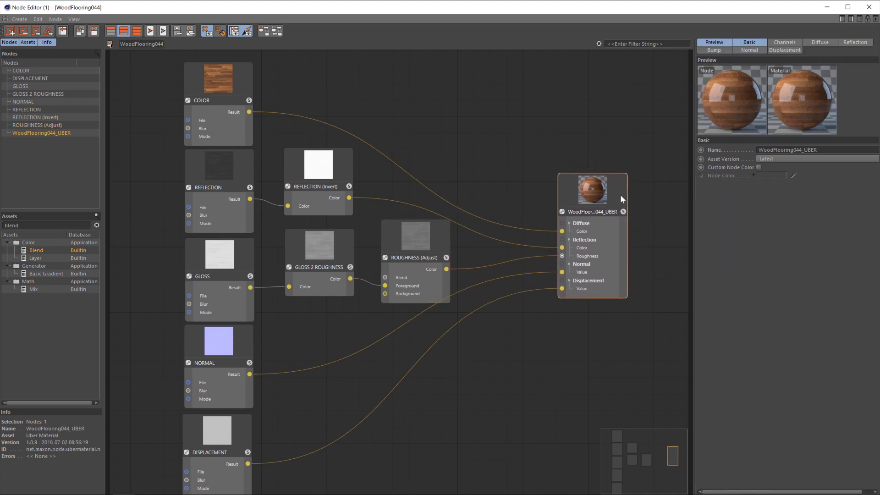
{"action": "scroll", "coordinate": [532, 338], "scroll_direction": "down", "scroll_amount": 1}
{"action": "middle_click_drag", "start_coordinate": [585, 336], "coordinate": [576, 321]}
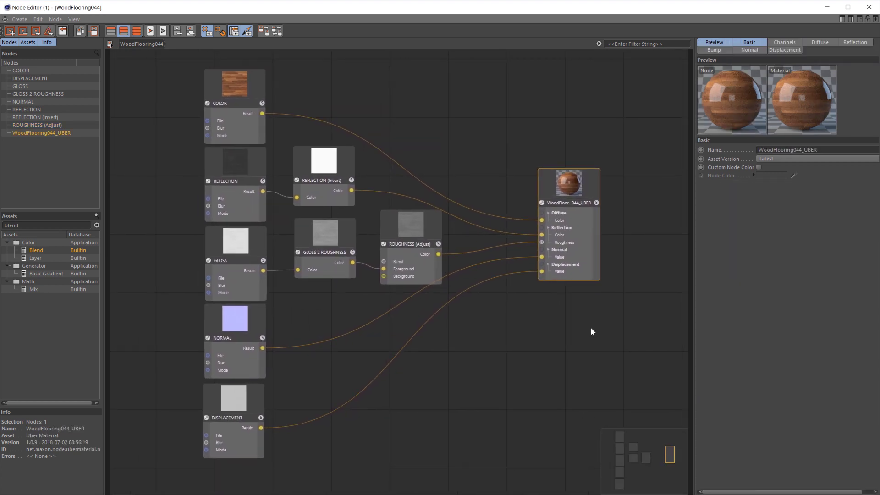
{"action": "left_click", "coordinate": [869, 6]}
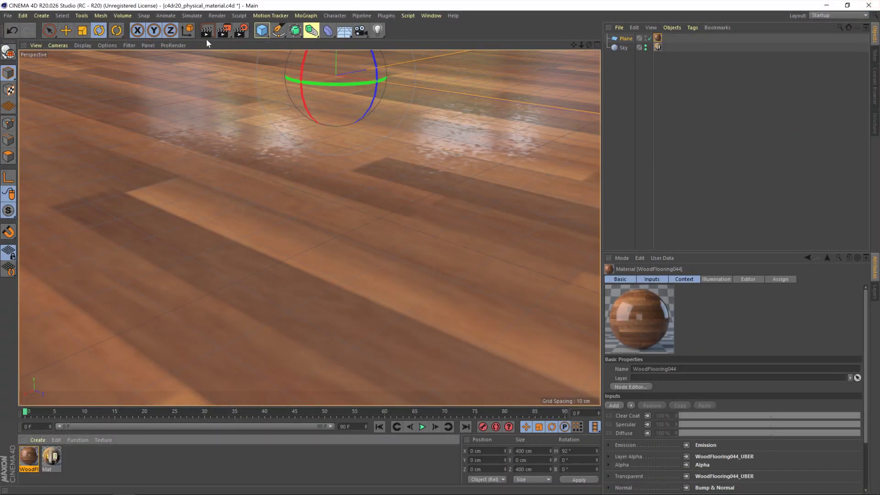
Change the Physical renderer's Sampling Quality preset in the render settings and start a new render in the Picture Viewer
{"action": "left_click", "coordinate": [242, 30]}
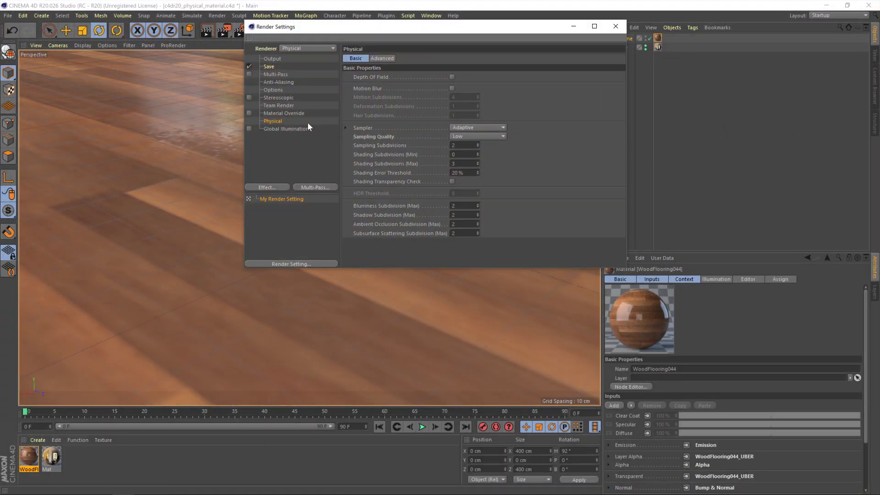
{"action": "left_click", "coordinate": [456, 135]}
{"action": "left_click", "coordinate": [475, 166]}
{"action": "left_click", "coordinate": [616, 27]}
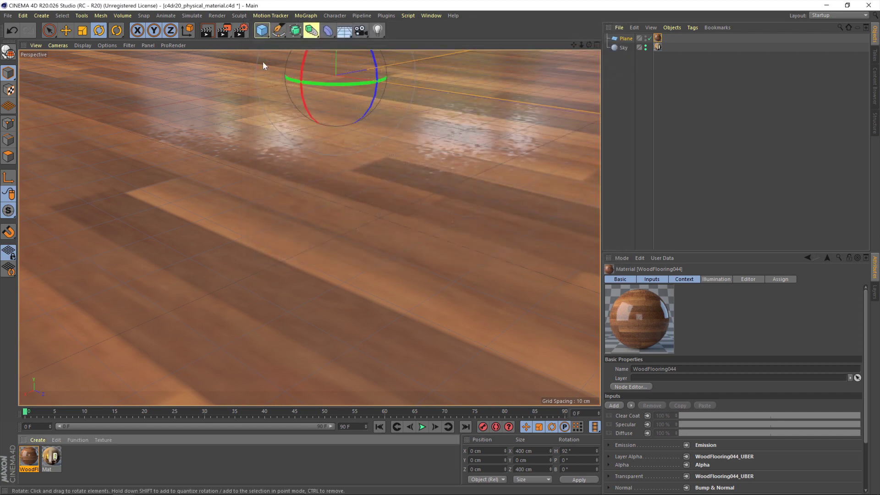
{"action": "left_click", "coordinate": [229, 31]}
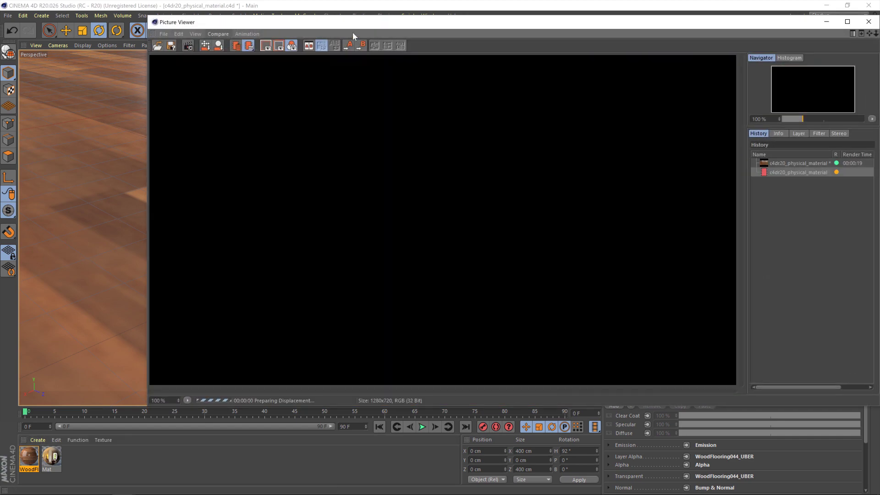